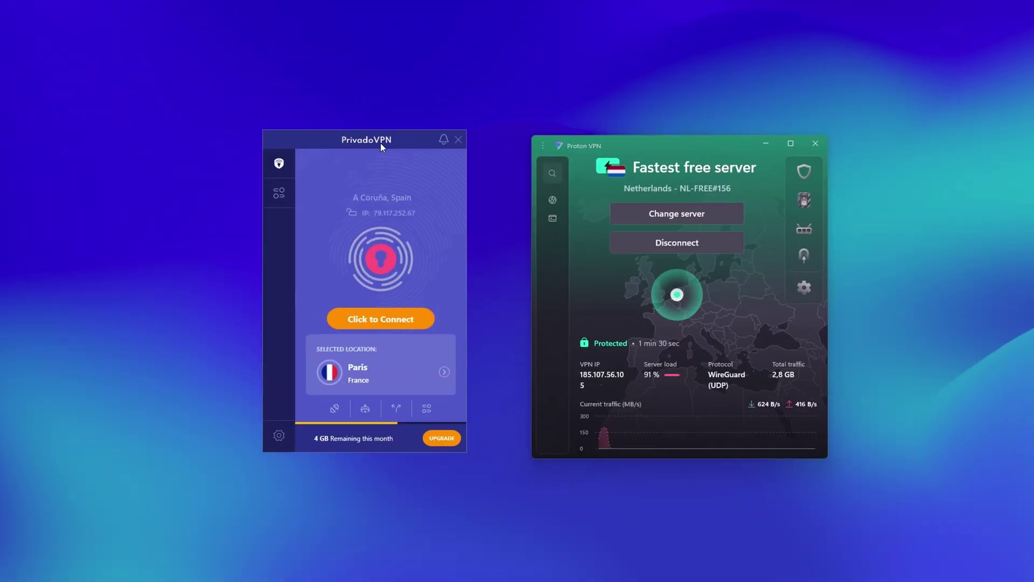
Connect PrivadoVPN to the Amsterdam server in the Netherlands.
{"action": "left_click", "coordinate": [374, 372]}
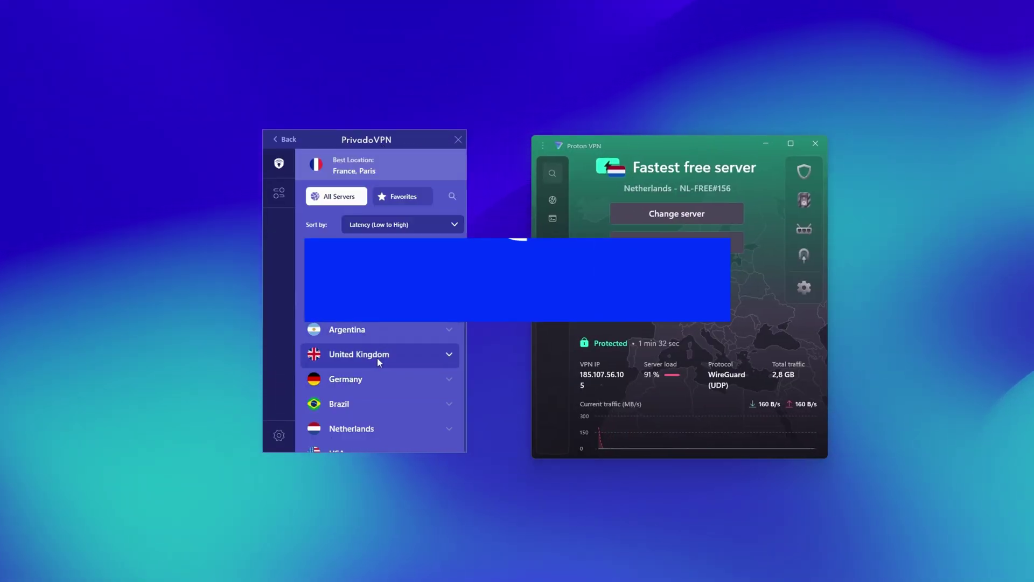
{"action": "left_click", "coordinate": [374, 429]}
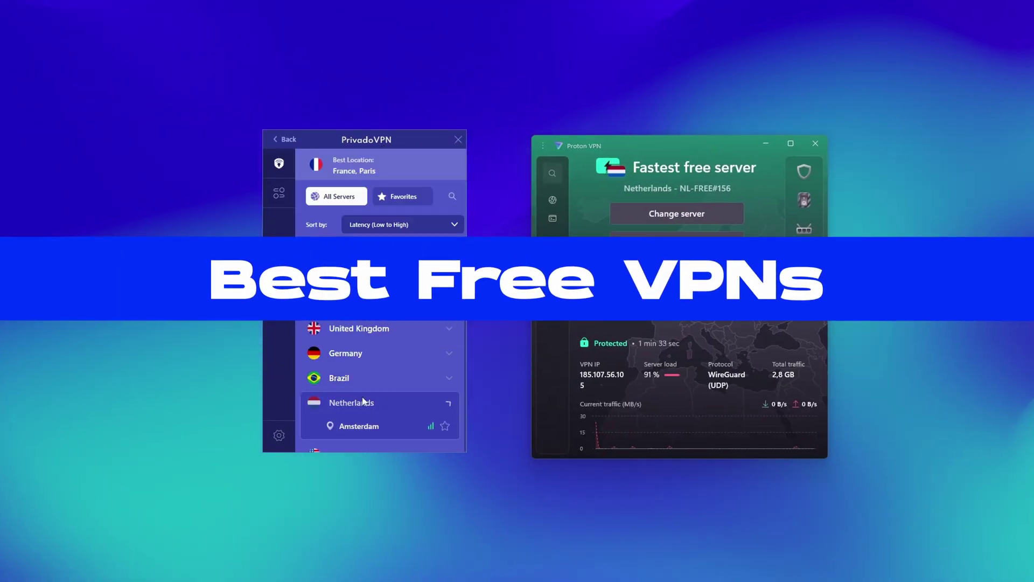
{"action": "left_click", "coordinate": [386, 430]}
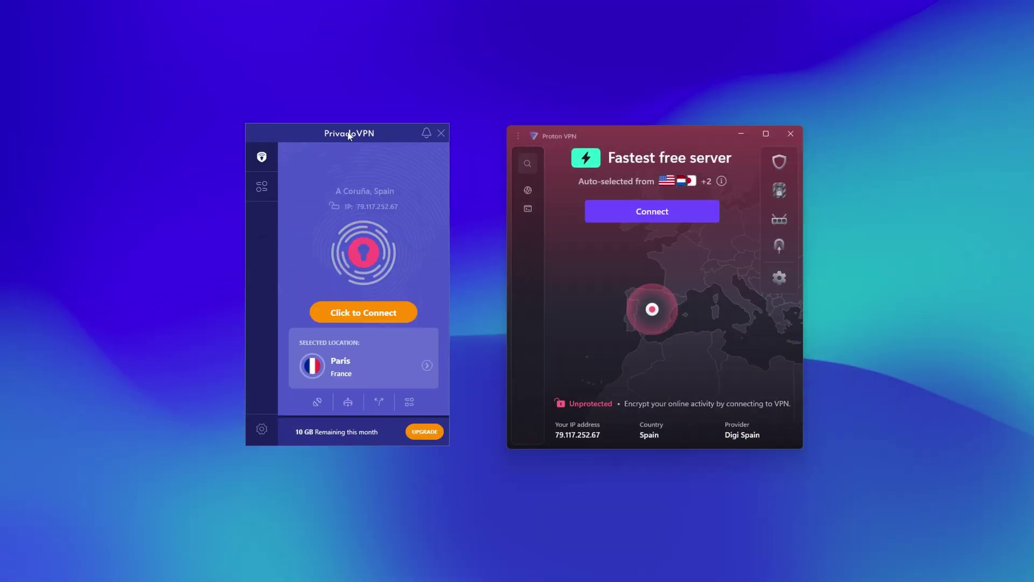
Rearrange both VPN windows and start Proton VPN connecting to its fastest free server.
{"action": "left_click_drag", "start_coordinate": [350, 135], "coordinate": [359, 137]}
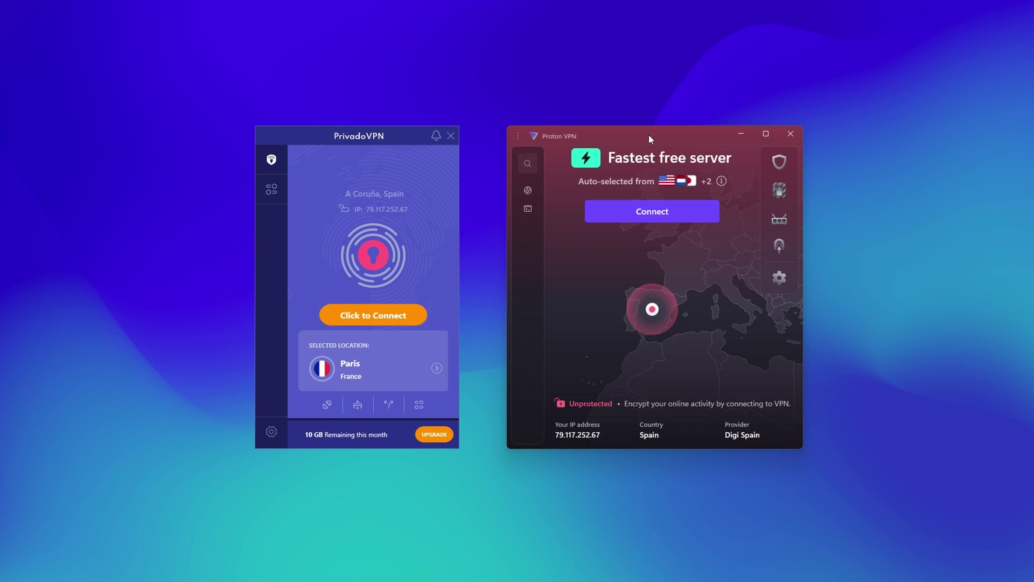
{"action": "left_click_drag", "start_coordinate": [654, 134], "coordinate": [642, 140]}
{"action": "left_click", "coordinate": [651, 215]}
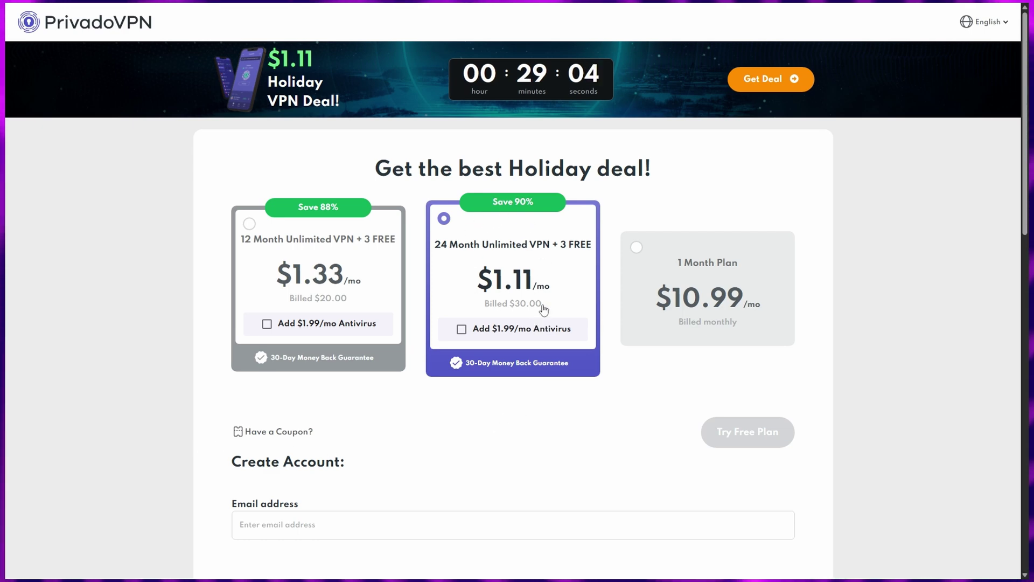
{"action": "scroll", "coordinate": [541, 305], "scroll_direction": "down", "scroll_amount": 7}
{"action": "left_click_drag", "start_coordinate": [249, 465], "coordinate": [580, 466]}
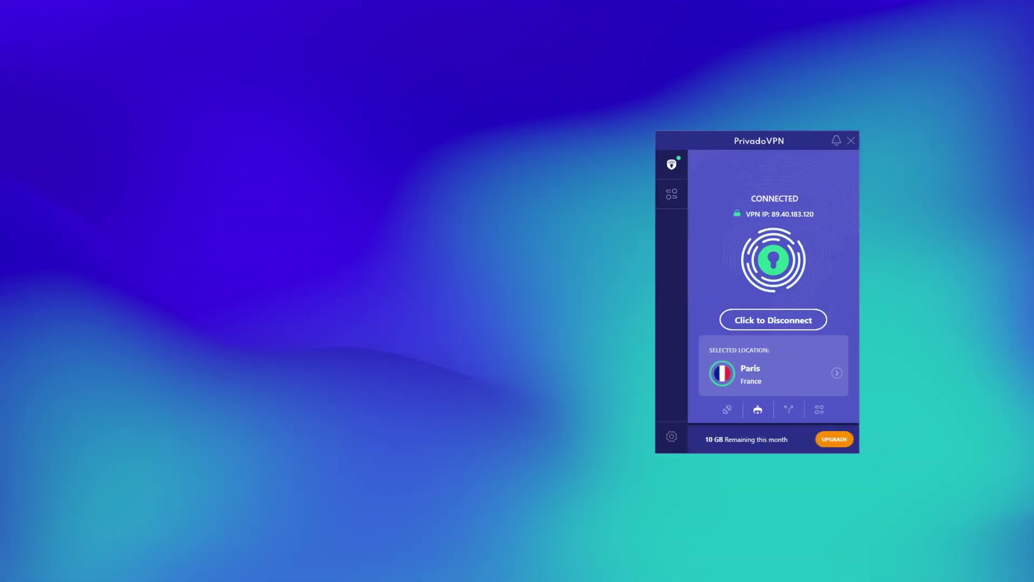
Replace PrivadoVPN's Paris connection with Amsterdam from the Netherlands server list.
{"action": "left_click", "coordinate": [837, 372]}
{"action": "scroll", "coordinate": [782, 357], "scroll_direction": "down", "scroll_amount": 2}
{"action": "left_click", "coordinate": [772, 405]}
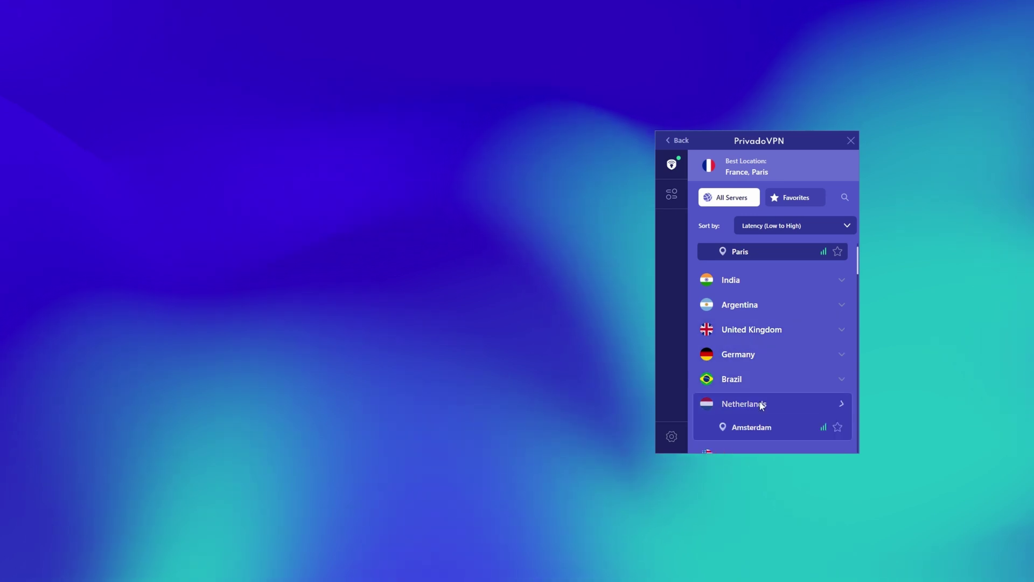
{"action": "left_click", "coordinate": [761, 426]}
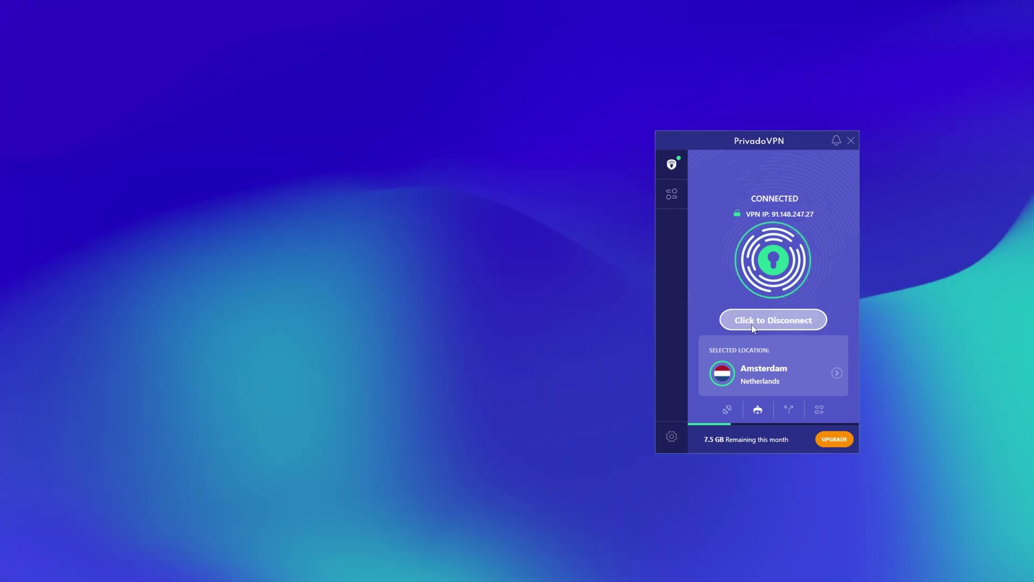
Disconnect PrivadoVPN from Amsterdam, bring up the location list, and move the speed test window.
{"action": "left_click", "coordinate": [773, 319]}
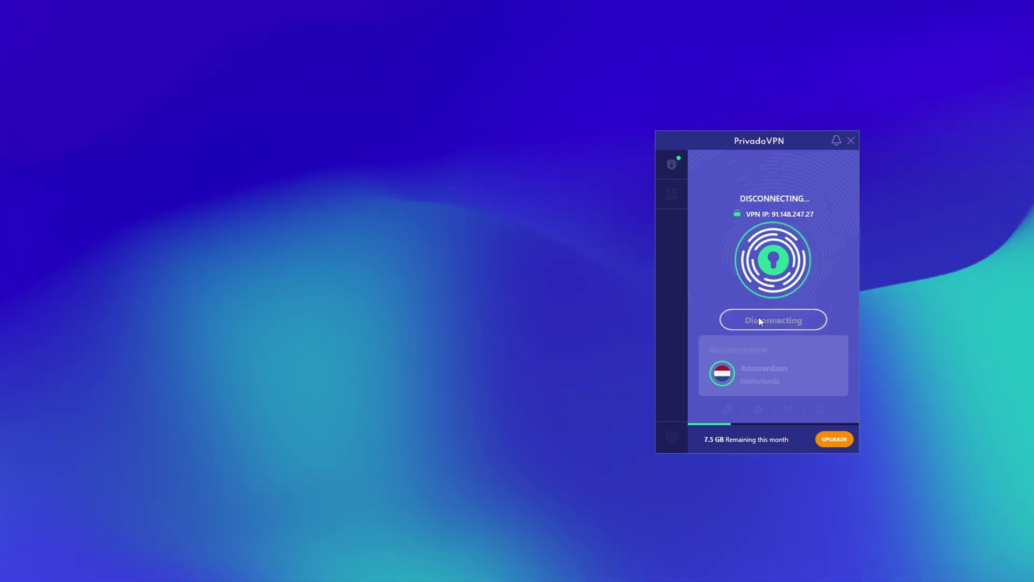
{"action": "left_click", "coordinate": [785, 382]}
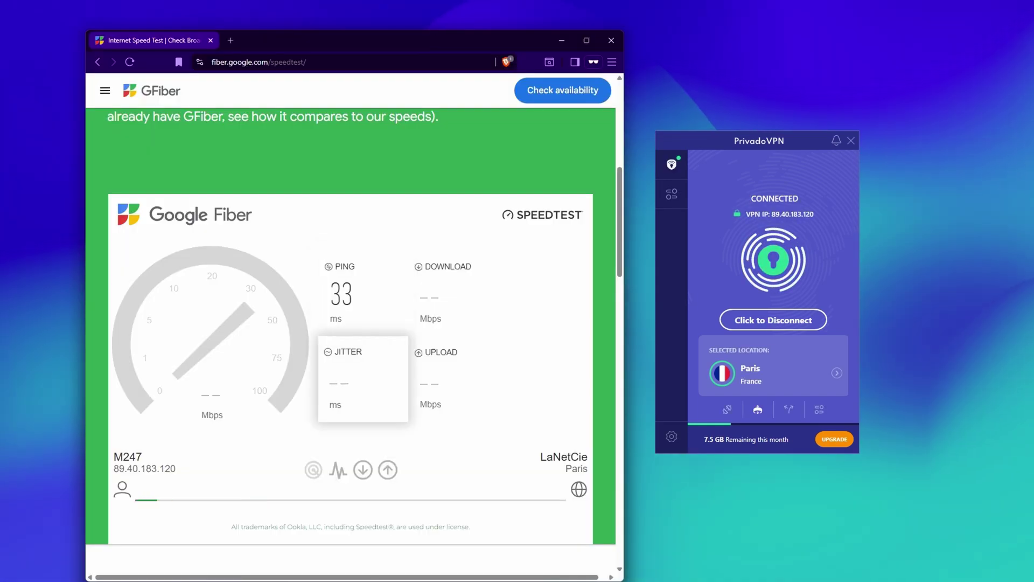
{"action": "left_click_drag", "start_coordinate": [452, 47], "coordinate": [471, 8]}
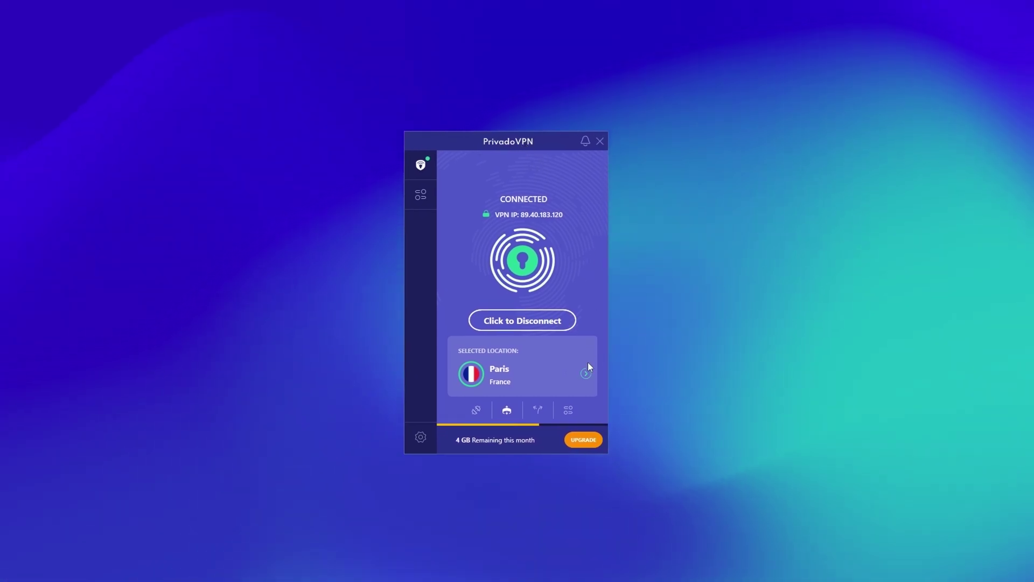
Tour PrivadoVPN's Locations, Protocols, Kill Switch, SmartRoute, Application and VPN settings, cancel, then view Control Tower.
{"action": "left_click", "coordinate": [478, 411]}
{"action": "left_click", "coordinate": [368, 185]}
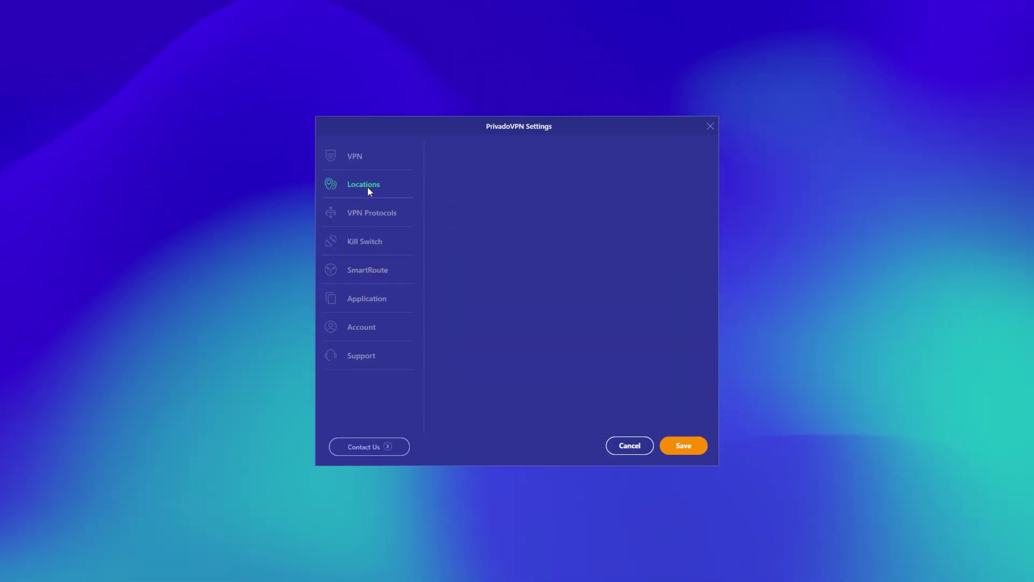
{"action": "left_click", "coordinate": [369, 213]}
{"action": "left_click", "coordinate": [369, 241]}
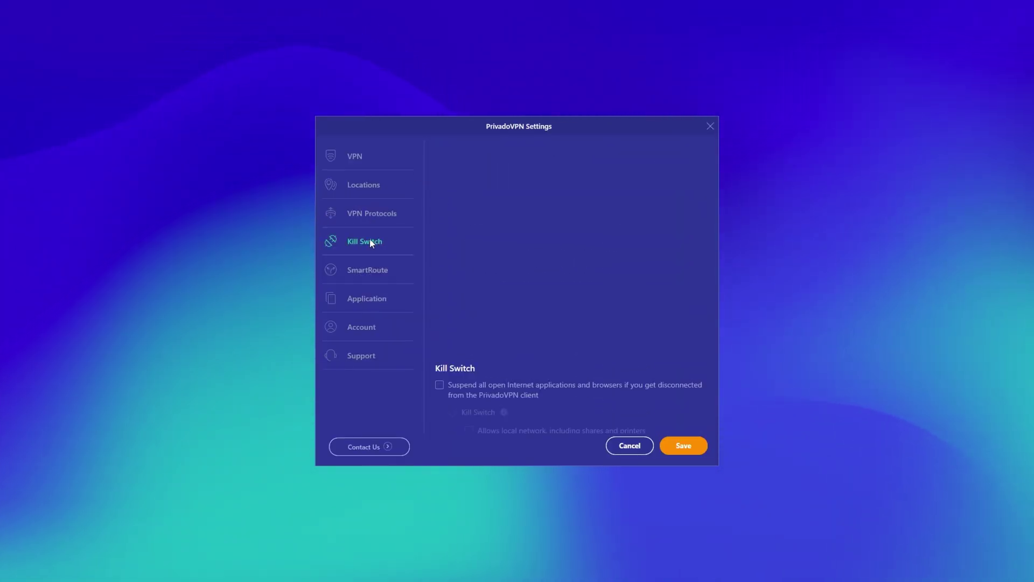
{"action": "left_click", "coordinate": [369, 270]}
{"action": "left_click", "coordinate": [371, 297]}
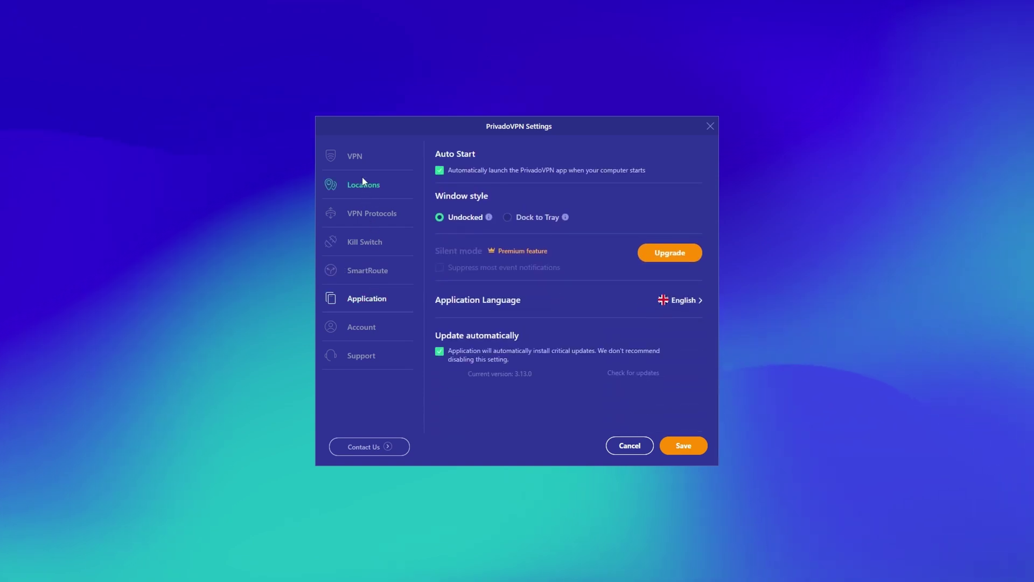
{"action": "left_click", "coordinate": [356, 156]}
{"action": "left_click", "coordinate": [630, 445]}
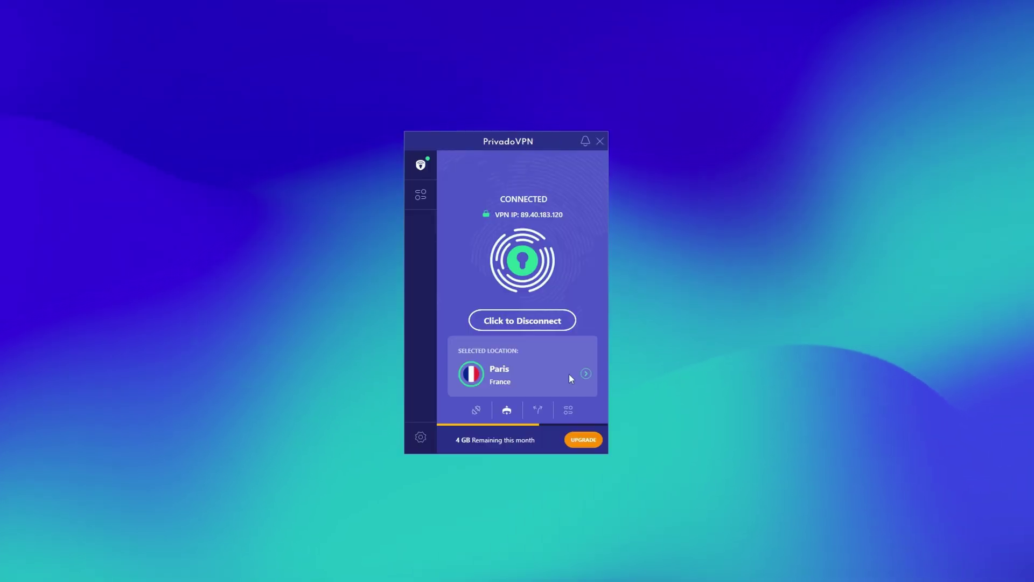
{"action": "left_click", "coordinate": [571, 411]}
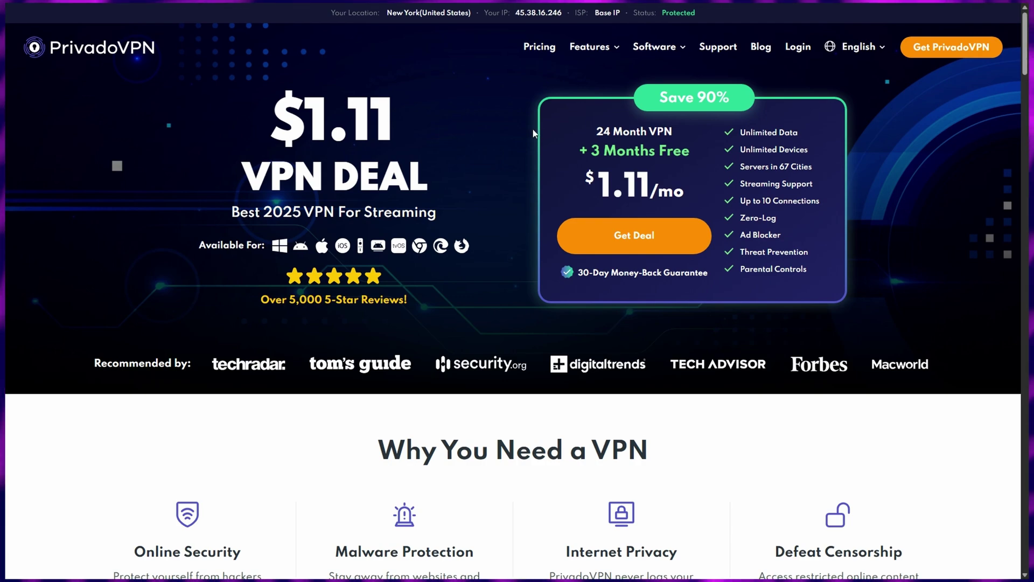
{"action": "scroll", "coordinate": [752, 222], "scroll_direction": "down", "scroll_amount": 10}
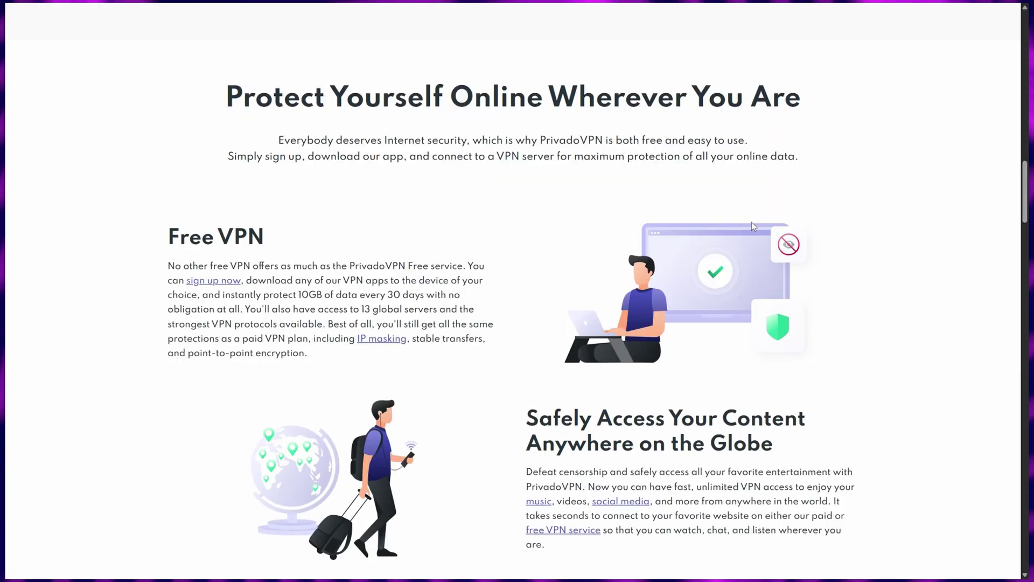
{"action": "scroll", "coordinate": [752, 223], "scroll_direction": "down", "scroll_amount": 2}
{"action": "scroll", "coordinate": [752, 222], "scroll_direction": "down", "scroll_amount": 3}
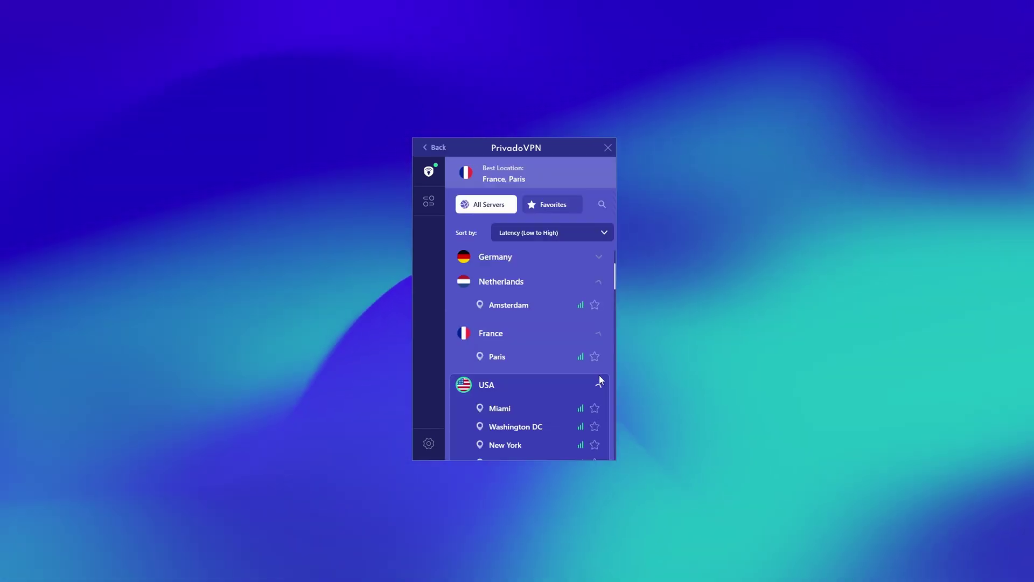
{"action": "scroll", "coordinate": [550, 302], "scroll_direction": "up", "scroll_amount": 3}
Connect PrivadoVPN to London, United Kingdom, then hop to Buenos Aires, Argentina.
{"action": "left_click", "coordinate": [523, 262]}
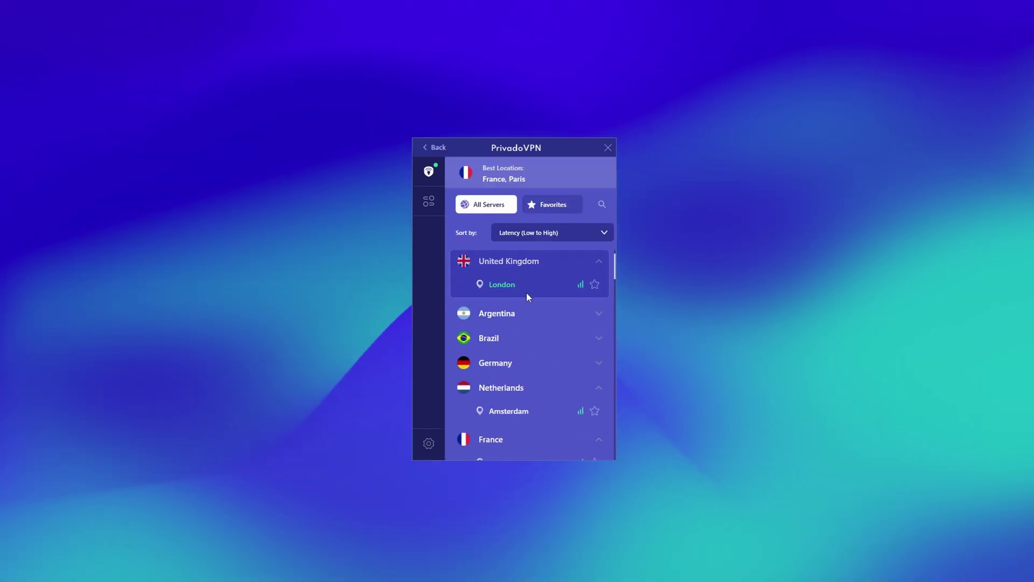
{"action": "left_click", "coordinate": [527, 285]}
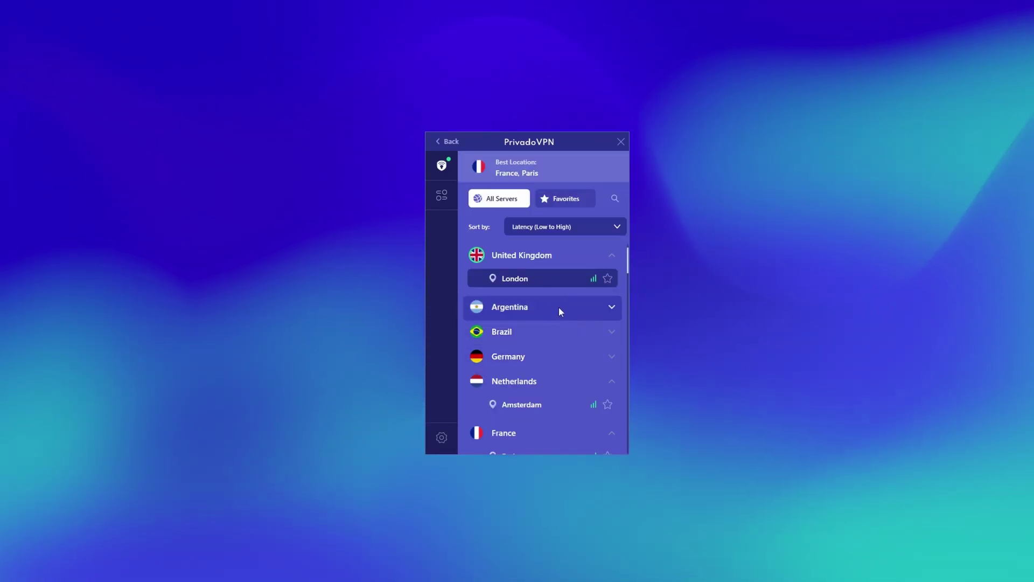
{"action": "left_click", "coordinate": [523, 314]}
{"action": "left_click", "coordinate": [534, 335]}
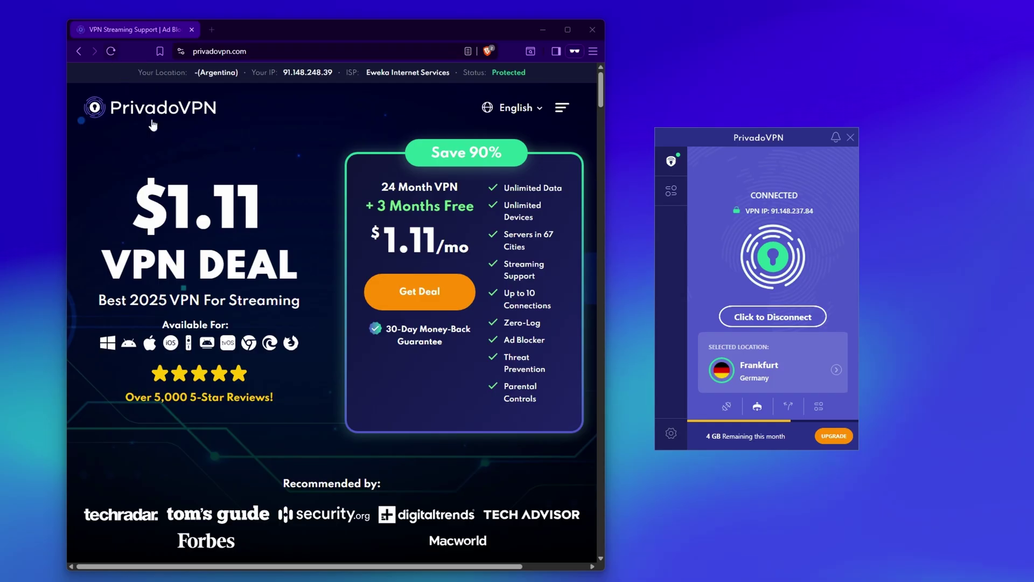
{"action": "scroll", "coordinate": [153, 125], "scroll_direction": "down", "scroll_amount": 8}
{"action": "scroll", "coordinate": [194, 164], "scroll_direction": "down", "scroll_amount": 8}
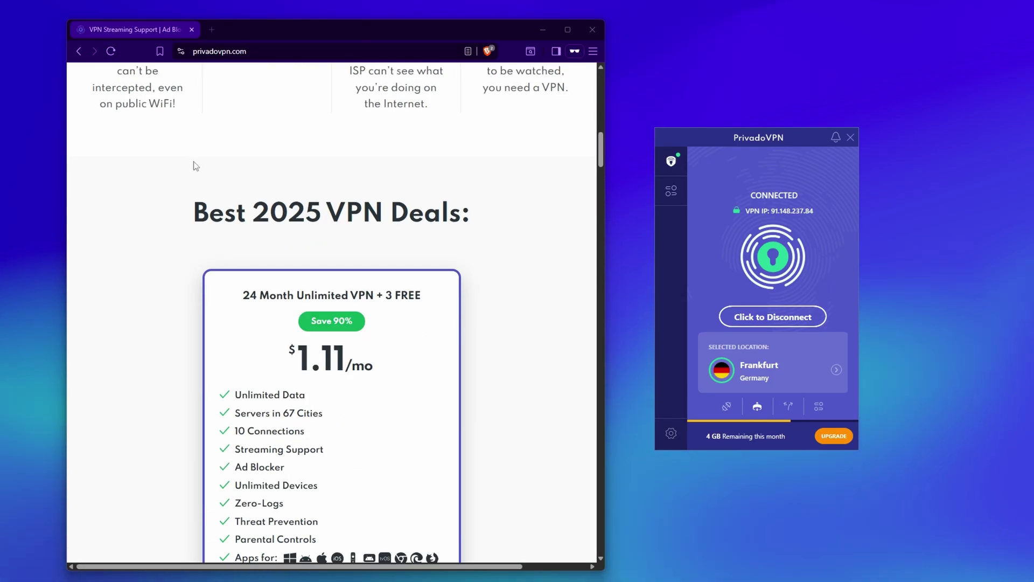
{"action": "scroll", "coordinate": [194, 165], "scroll_direction": "down", "scroll_amount": 6}
{"action": "scroll", "coordinate": [194, 165], "scroll_direction": "down", "scroll_amount": 3}
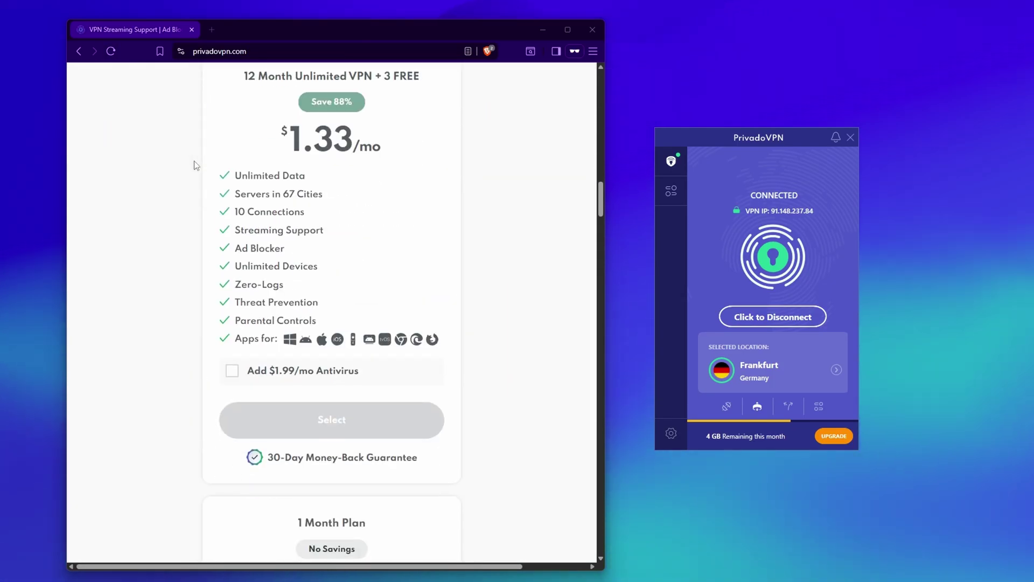
{"action": "scroll", "coordinate": [194, 164], "scroll_direction": "down", "scroll_amount": 6}
{"action": "scroll", "coordinate": [194, 164], "scroll_direction": "down", "scroll_amount": 6}
{"action": "scroll", "coordinate": [194, 164], "scroll_direction": "down", "scroll_amount": 6}
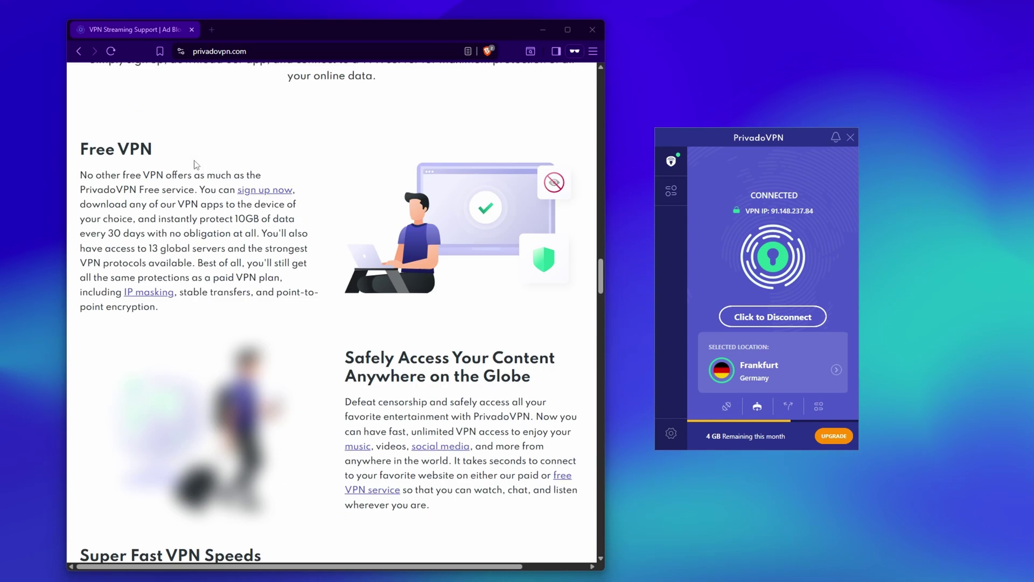
{"action": "scroll", "coordinate": [194, 164], "scroll_direction": "down", "scroll_amount": 3}
{"action": "scroll", "coordinate": [194, 164], "scroll_direction": "down", "scroll_amount": 6}
{"action": "scroll", "coordinate": [194, 165], "scroll_direction": "down", "scroll_amount": 6}
{"action": "scroll", "coordinate": [194, 164], "scroll_direction": "down", "scroll_amount": 6}
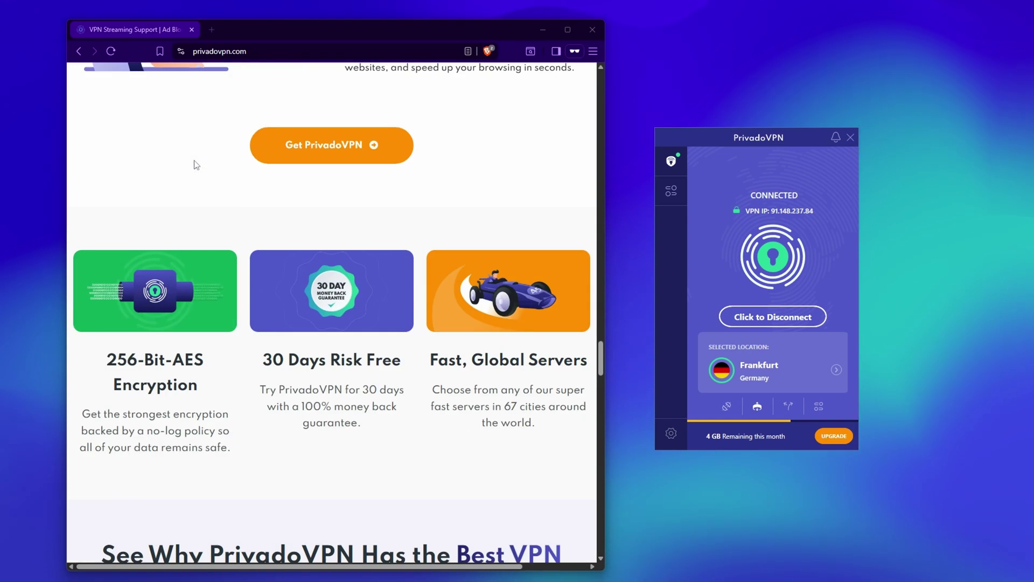
{"action": "scroll", "coordinate": [194, 163], "scroll_direction": "down", "scroll_amount": 5}
{"action": "scroll", "coordinate": [194, 163], "scroll_direction": "down", "scroll_amount": 5}
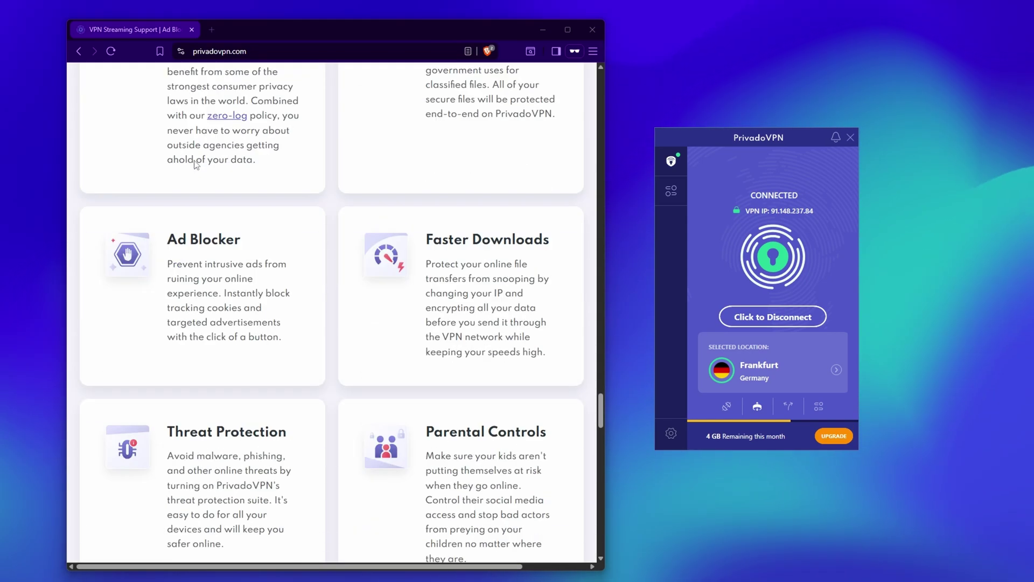
{"action": "scroll", "coordinate": [195, 164], "scroll_direction": "down", "scroll_amount": 5}
{"action": "scroll", "coordinate": [194, 164], "scroll_direction": "down", "scroll_amount": 4}
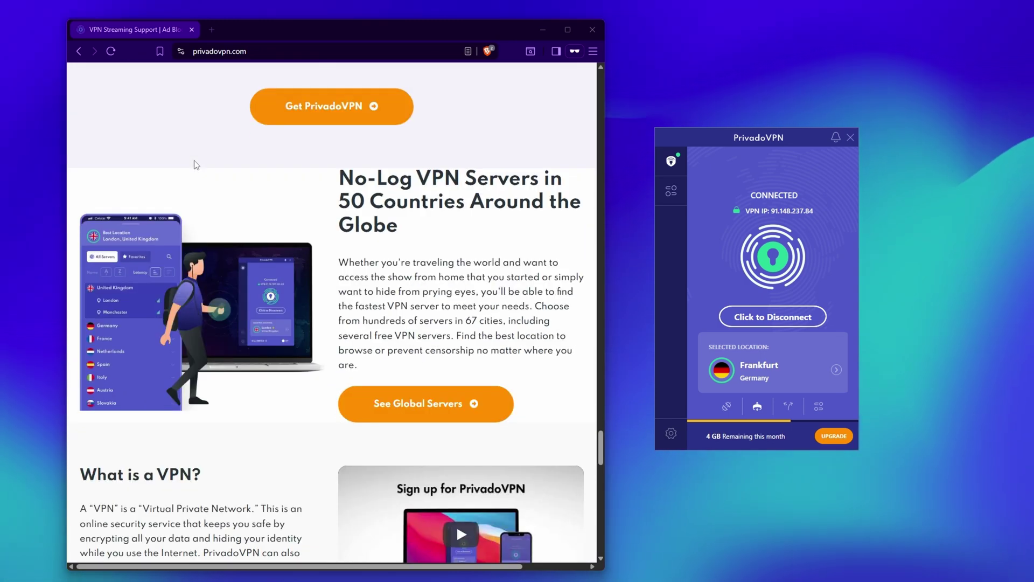
Move the PrivadoVPN window farther right and widen the browser window.
{"action": "left_click_drag", "start_coordinate": [752, 141], "coordinate": [804, 141]}
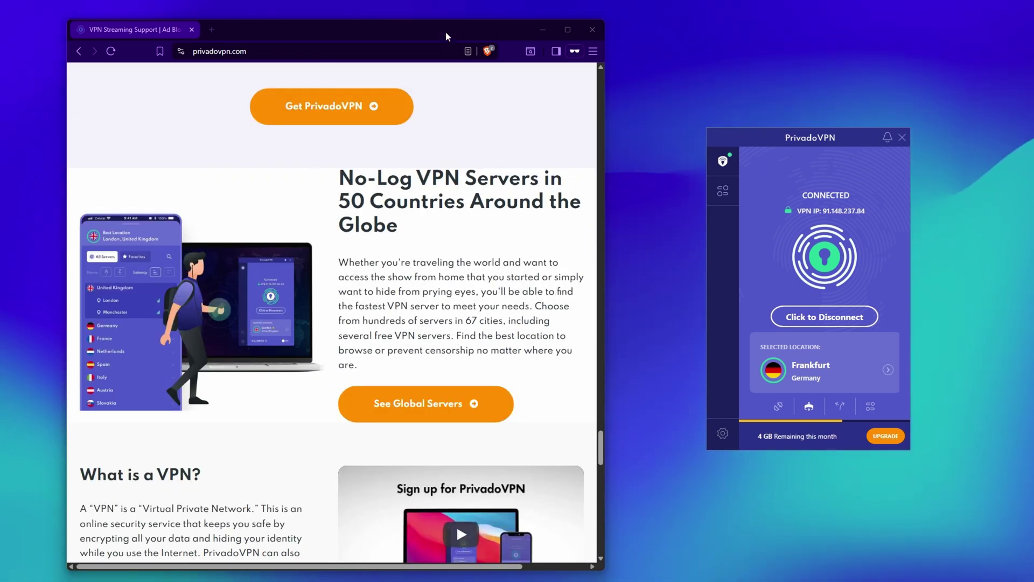
{"action": "left_click_drag", "start_coordinate": [449, 33], "coordinate": [418, 28]}
{"action": "left_click_drag", "start_coordinate": [572, 109], "coordinate": [689, 108]}
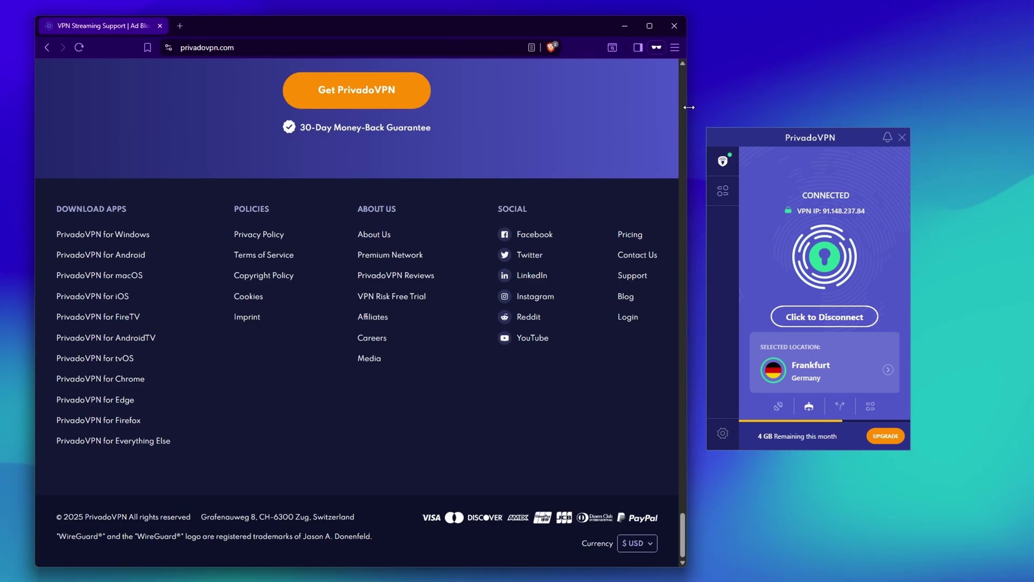
{"action": "scroll", "coordinate": [511, 182], "scroll_direction": "up", "scroll_amount": 5}
{"action": "scroll", "coordinate": [494, 186], "scroll_direction": "up", "scroll_amount": 5}
{"action": "scroll", "coordinate": [494, 187], "scroll_direction": "up", "scroll_amount": 4}
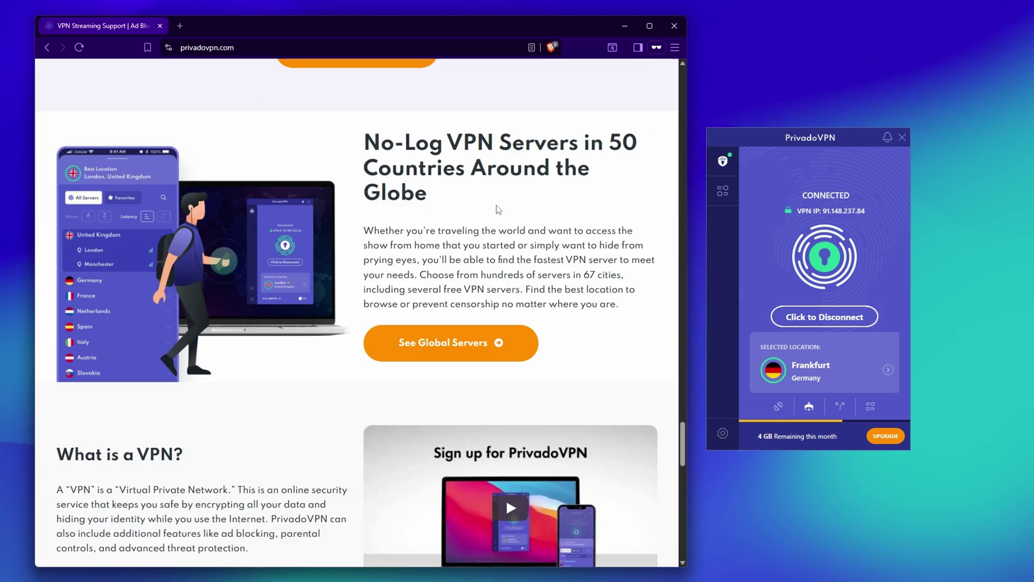
{"action": "scroll", "coordinate": [497, 206], "scroll_direction": "up", "scroll_amount": 3}
{"action": "scroll", "coordinate": [497, 206], "scroll_direction": "up", "scroll_amount": 5}
{"action": "scroll", "coordinate": [496, 206], "scroll_direction": "up", "scroll_amount": 3}
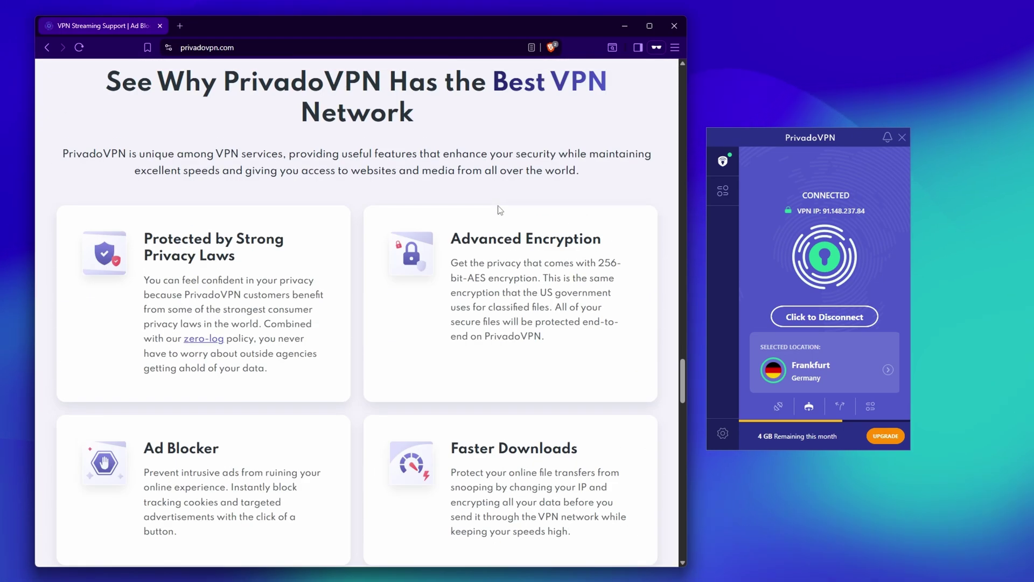
{"action": "scroll", "coordinate": [498, 205], "scroll_direction": "up", "scroll_amount": 2}
{"action": "scroll", "coordinate": [499, 207], "scroll_direction": "down", "scroll_amount": 1}
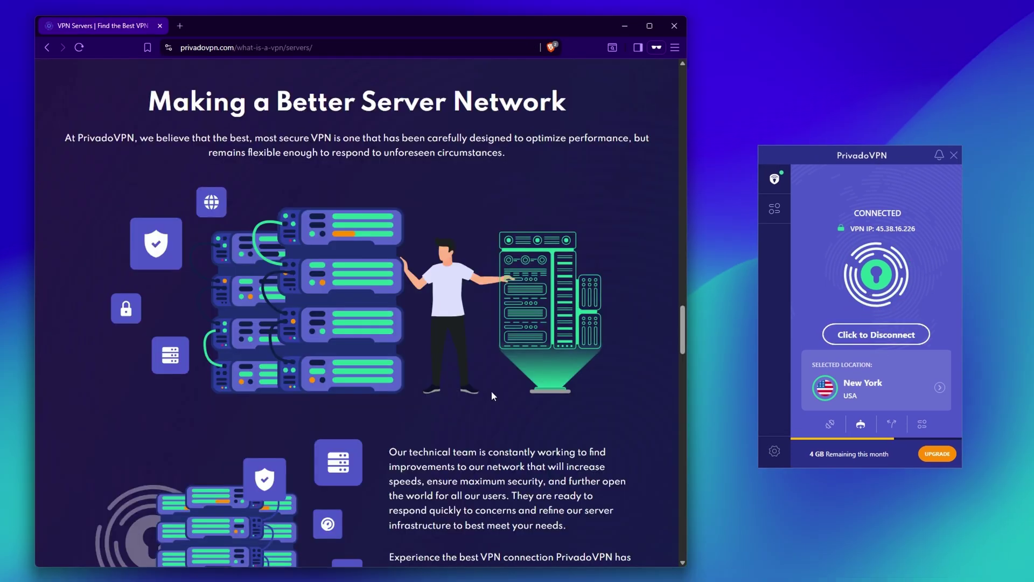
{"action": "scroll", "coordinate": [492, 390], "scroll_direction": "down", "scroll_amount": 5}
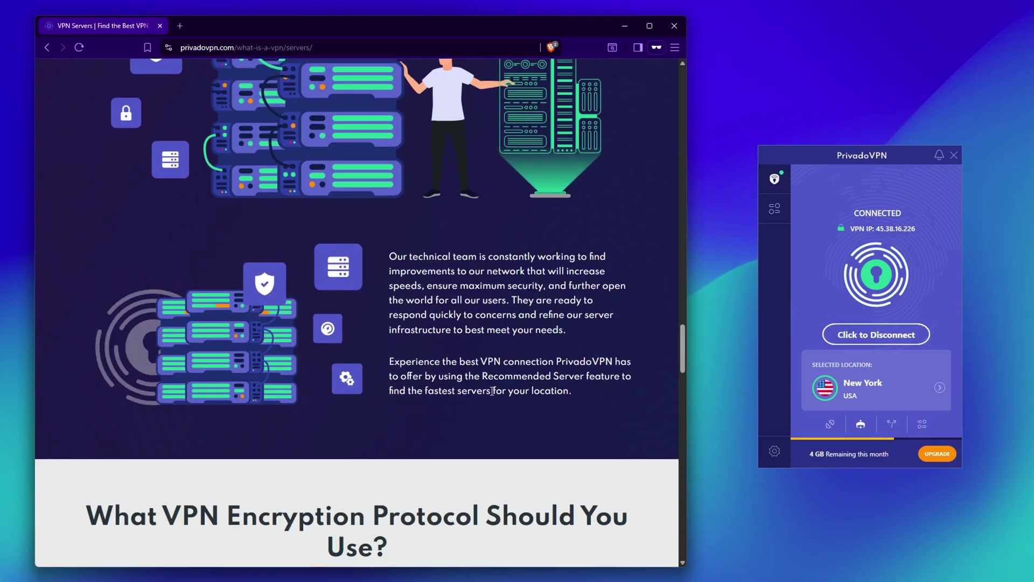
{"action": "scroll", "coordinate": [491, 390], "scroll_direction": "down", "scroll_amount": 2}
{"action": "scroll", "coordinate": [488, 389], "scroll_direction": "down", "scroll_amount": 5}
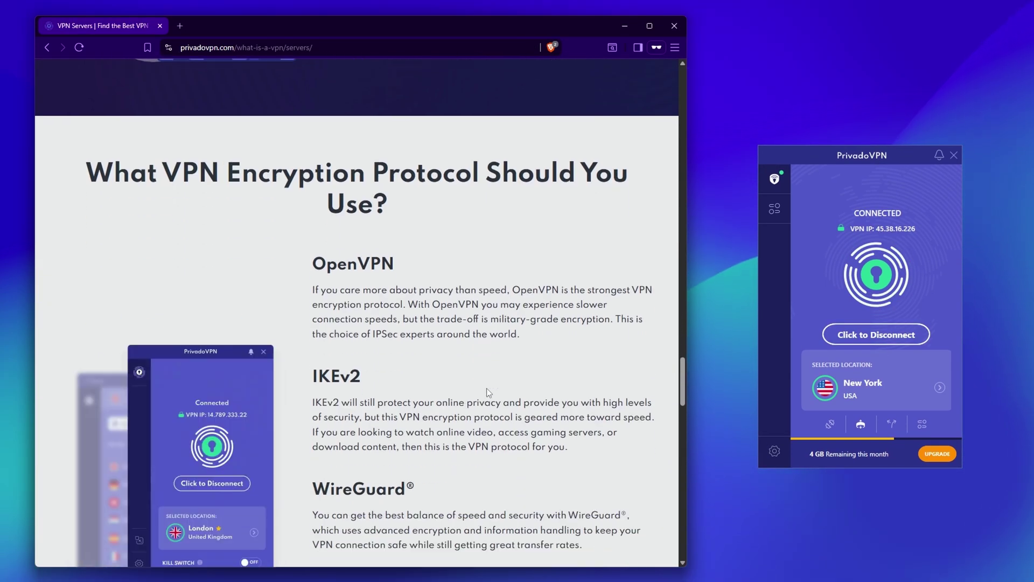
{"action": "scroll", "coordinate": [487, 389], "scroll_direction": "down", "scroll_amount": 3}
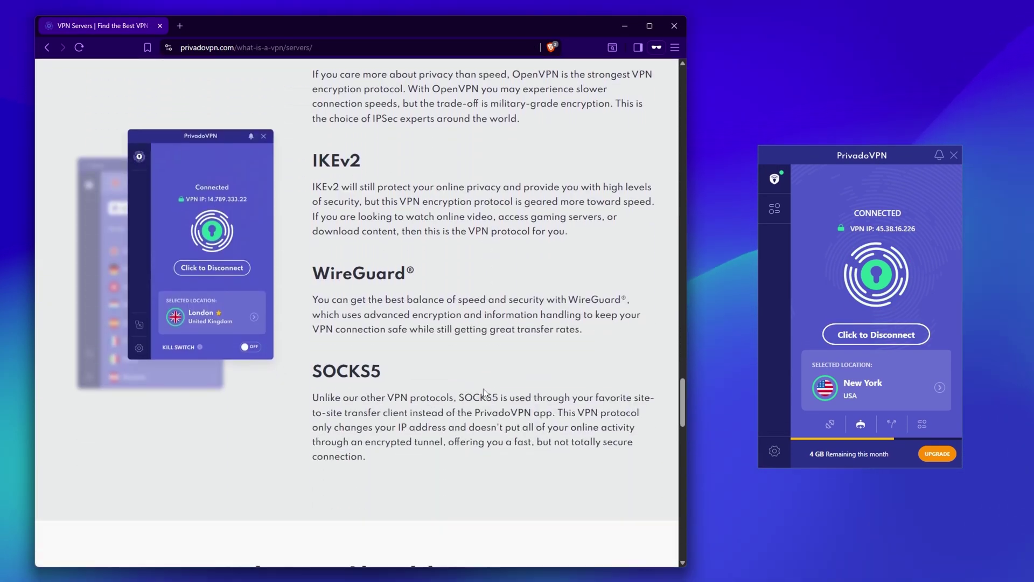
{"action": "scroll", "coordinate": [486, 394], "scroll_direction": "down", "scroll_amount": 5}
{"action": "scroll", "coordinate": [485, 393], "scroll_direction": "down", "scroll_amount": 1}
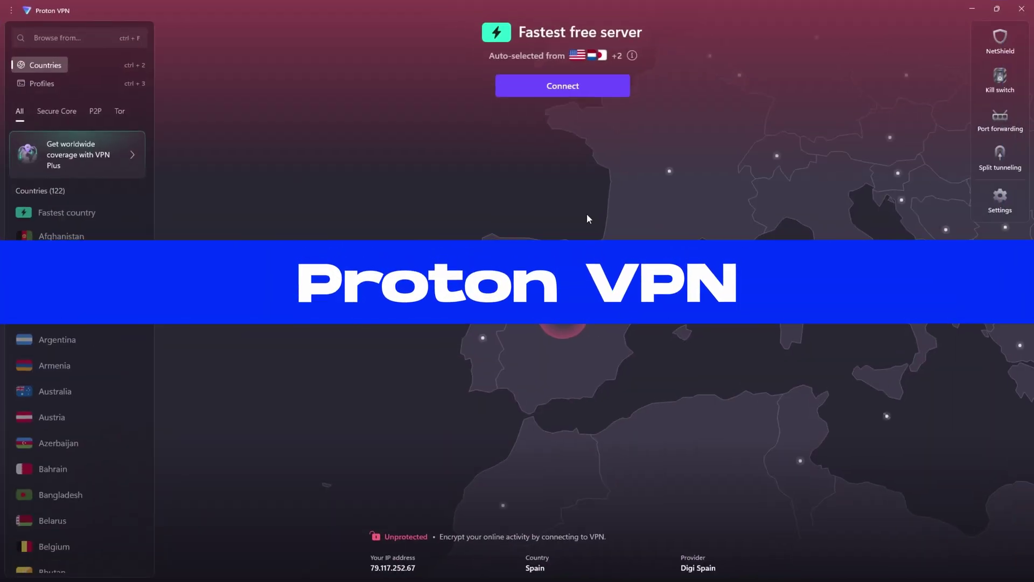
Connect Proton VPN to its fastest free server, move it right, and view NetShield ad-blocking.
{"action": "left_click", "coordinate": [559, 87]}
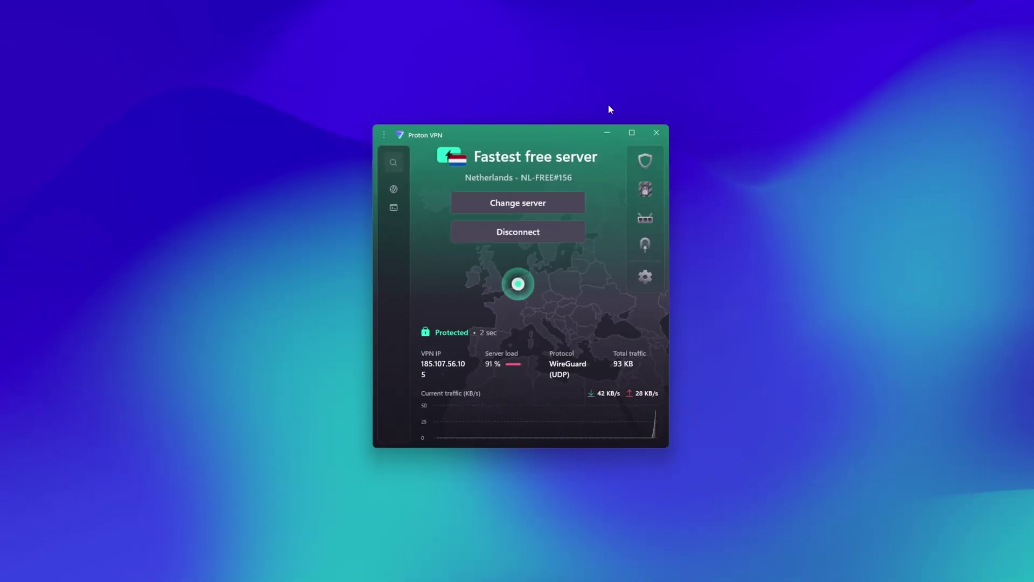
{"action": "left_click_drag", "start_coordinate": [565, 134], "coordinate": [847, 146]}
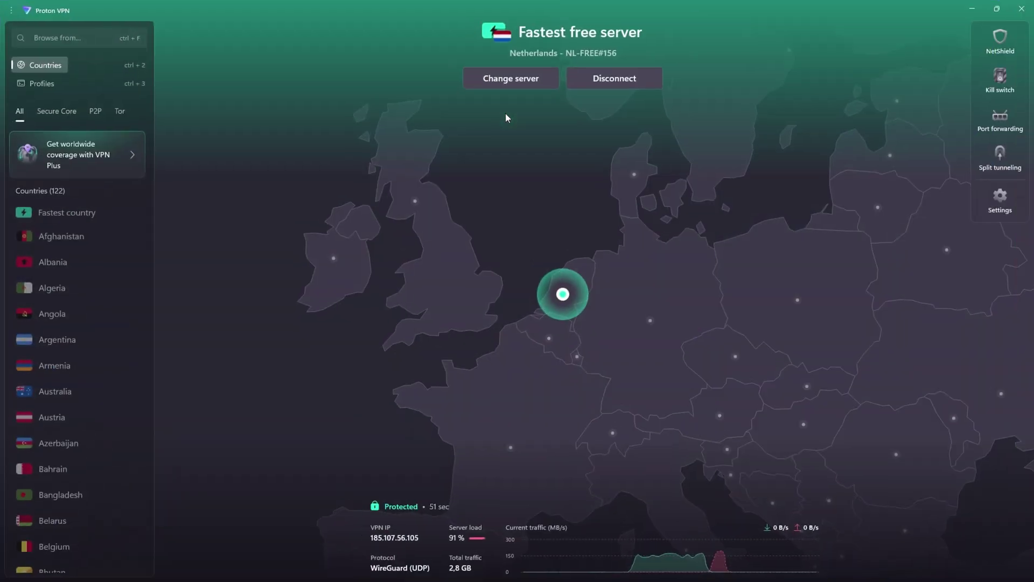
{"action": "scroll", "coordinate": [607, 222], "scroll_direction": "down", "scroll_amount": 5}
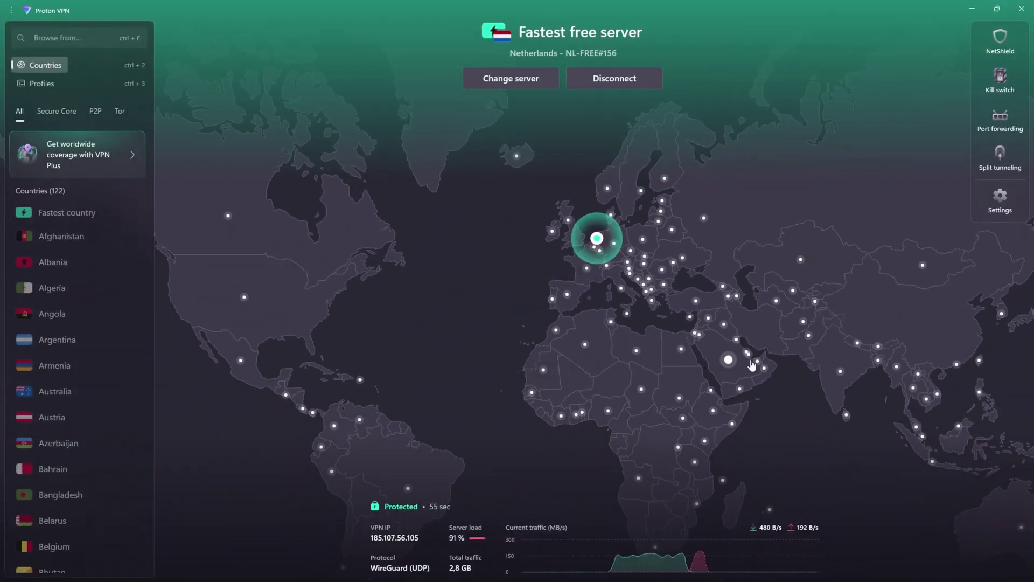
{"action": "scroll", "coordinate": [741, 149], "scroll_direction": "up", "scroll_amount": 2}
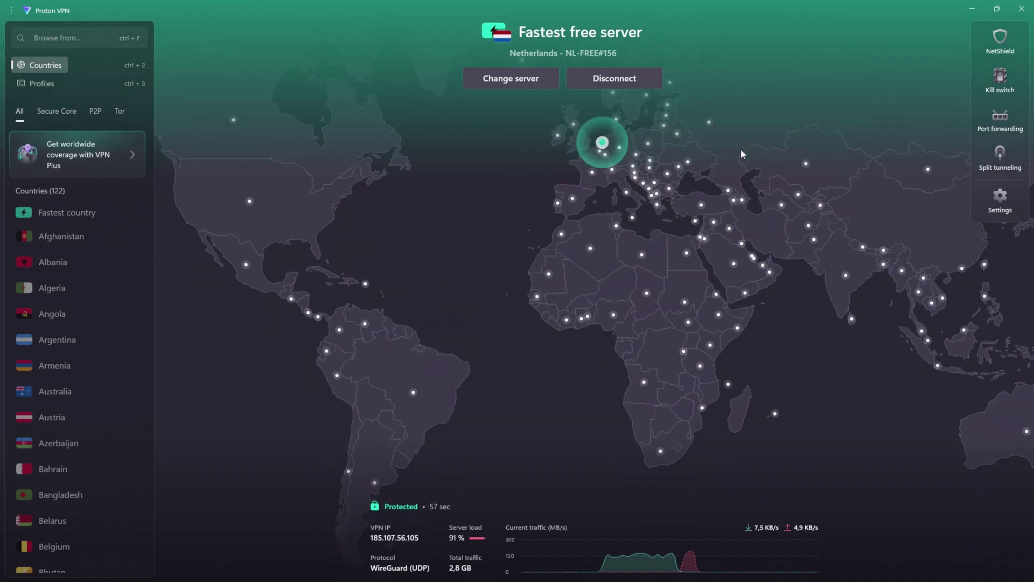
{"action": "left_click_drag", "start_coordinate": [742, 149], "coordinate": [743, 277]}
{"action": "scroll", "coordinate": [721, 269], "scroll_direction": "up", "scroll_amount": 2}
{"action": "scroll", "coordinate": [565, 356], "scroll_direction": "up", "scroll_amount": 3}
{"action": "scroll", "coordinate": [579, 306], "scroll_direction": "up", "scroll_amount": 3}
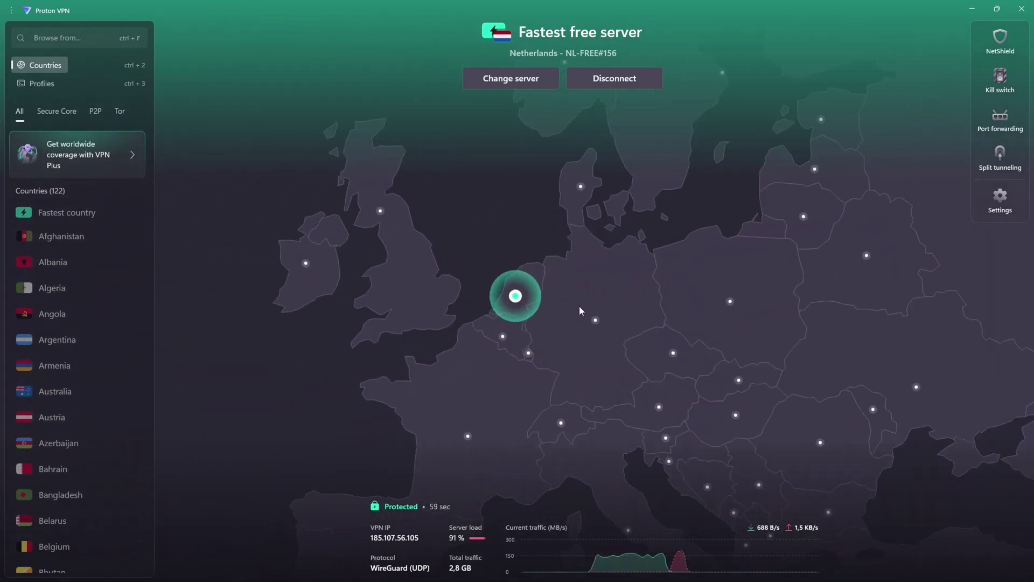
{"action": "scroll", "coordinate": [595, 231], "scroll_direction": "up", "scroll_amount": 3}
{"action": "left_click", "coordinate": [990, 49]}
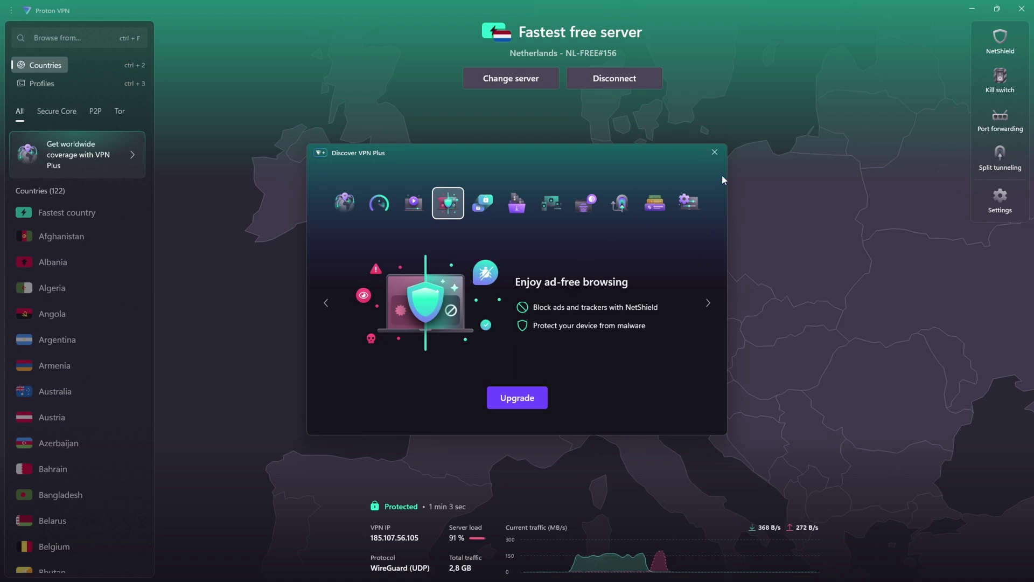
Dismiss the VPN Plus promo, check the kill switch panel, and view the port forwarding pitch.
{"action": "left_click", "coordinate": [715, 152]}
{"action": "left_click", "coordinate": [999, 78]}
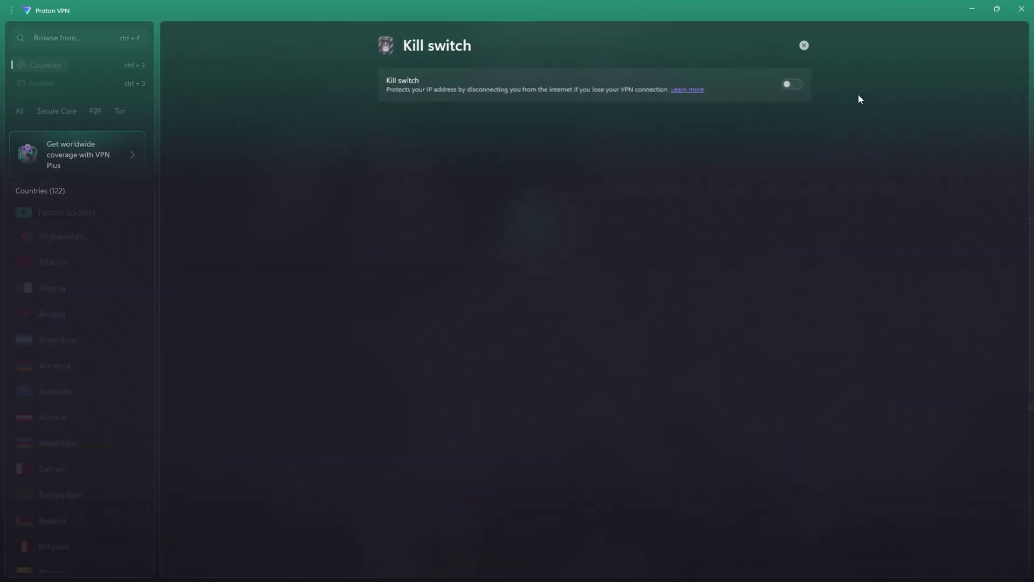
{"action": "left_click", "coordinate": [803, 45]}
{"action": "left_click", "coordinate": [986, 111]}
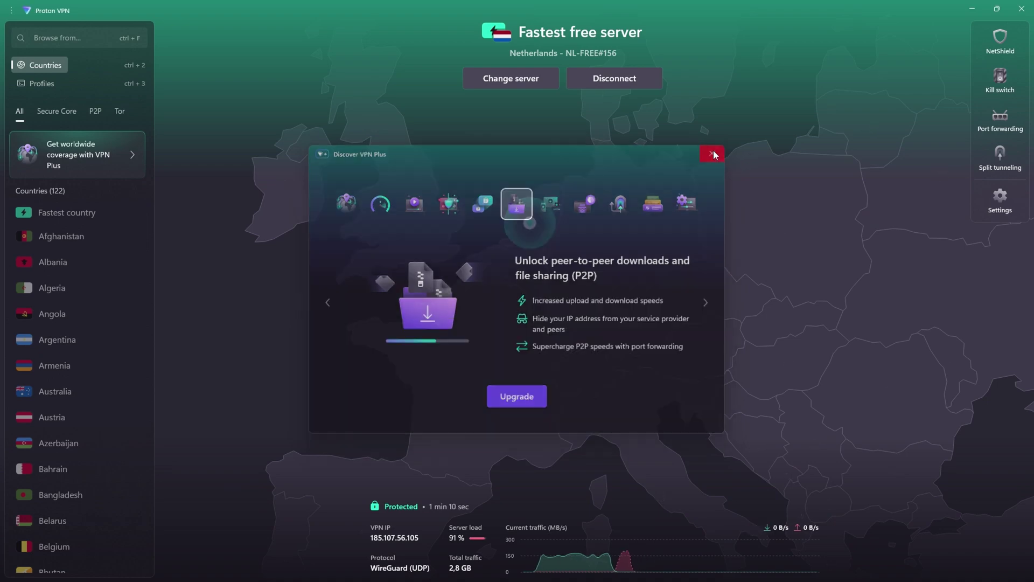
{"action": "left_click", "coordinate": [715, 154]}
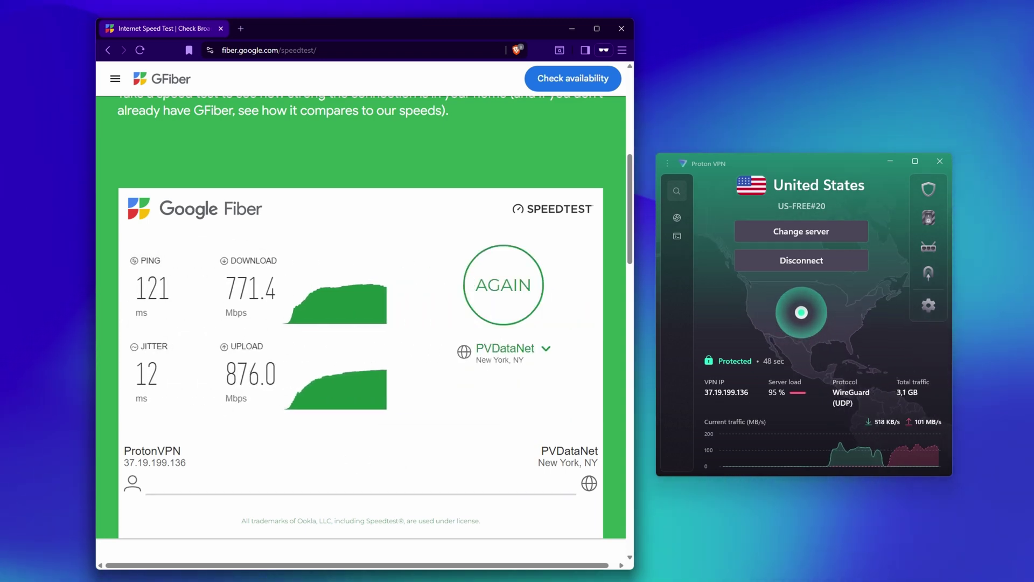
Close the speed test browser and center the Proton VPN window.
{"action": "left_click", "coordinate": [622, 28]}
{"action": "left_click_drag", "start_coordinate": [822, 165], "coordinate": [546, 140]}
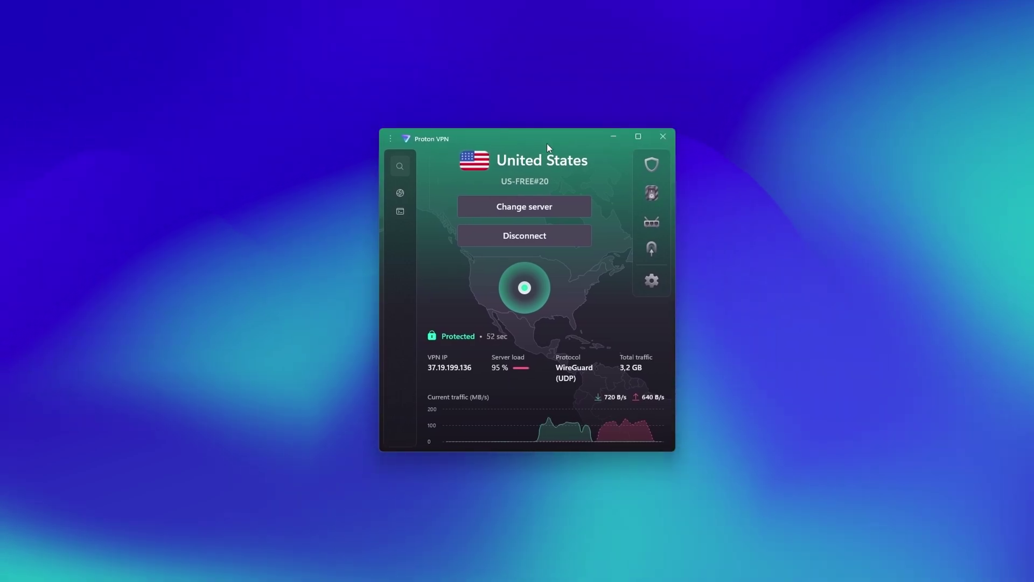
Maximize Proton VPN, change to a free Netherlands server, then disconnect.
{"action": "double_click", "coordinate": [547, 143]}
{"action": "scroll", "coordinate": [612, 286], "scroll_direction": "down", "scroll_amount": 5}
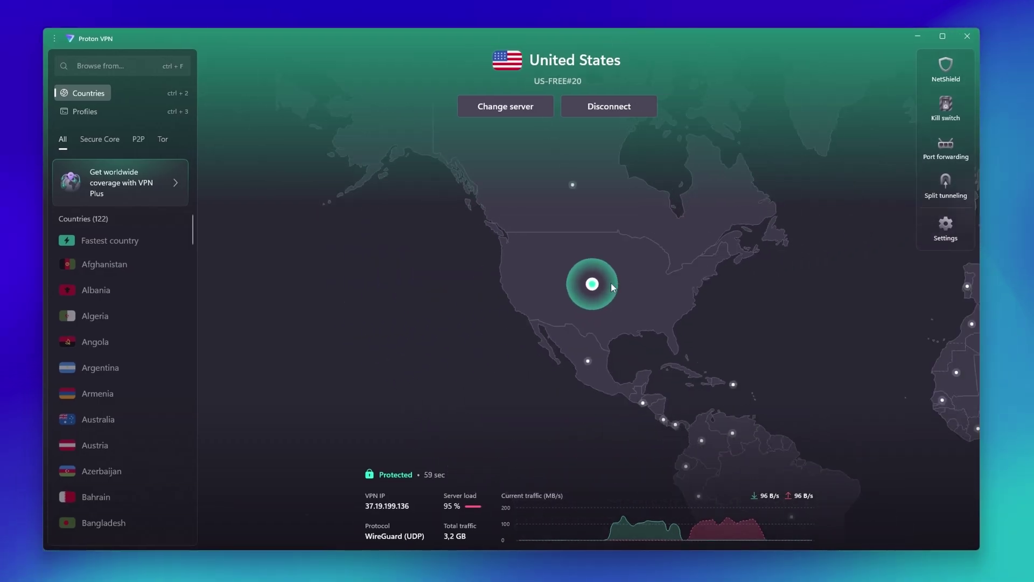
{"action": "left_click_drag", "start_coordinate": [662, 316], "coordinate": [556, 298]}
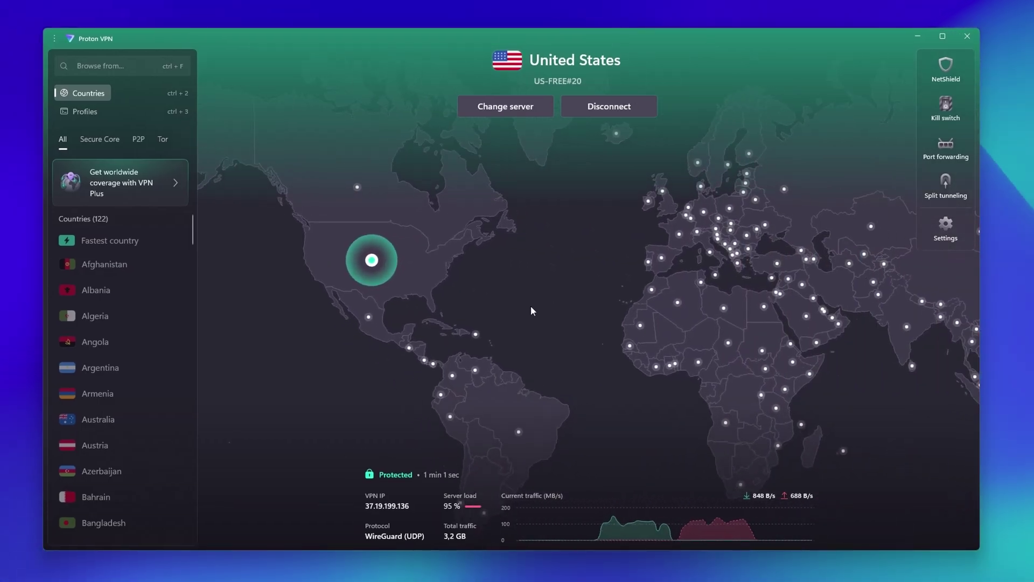
{"action": "left_click", "coordinate": [509, 114]}
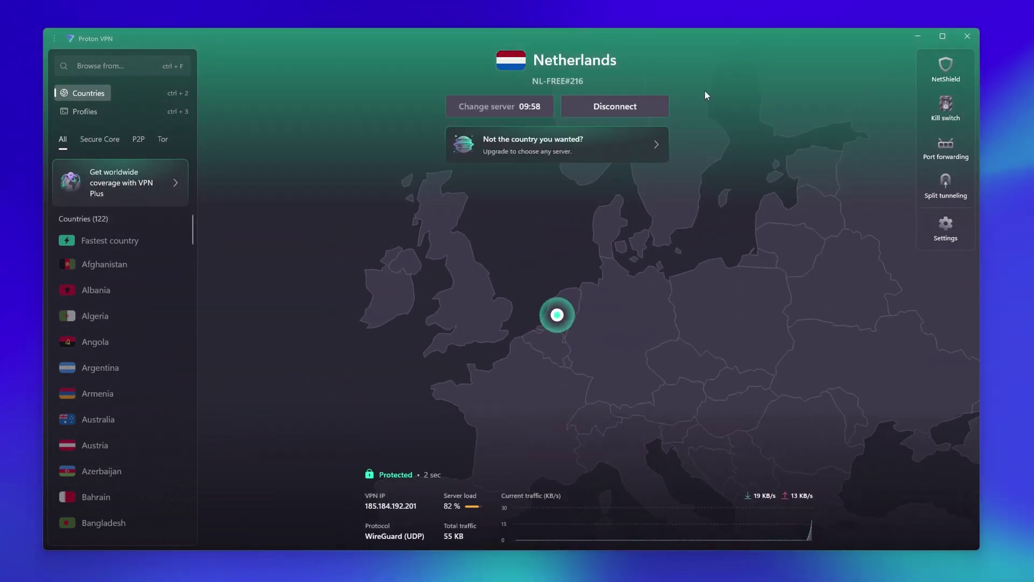
{"action": "left_click", "coordinate": [613, 107]}
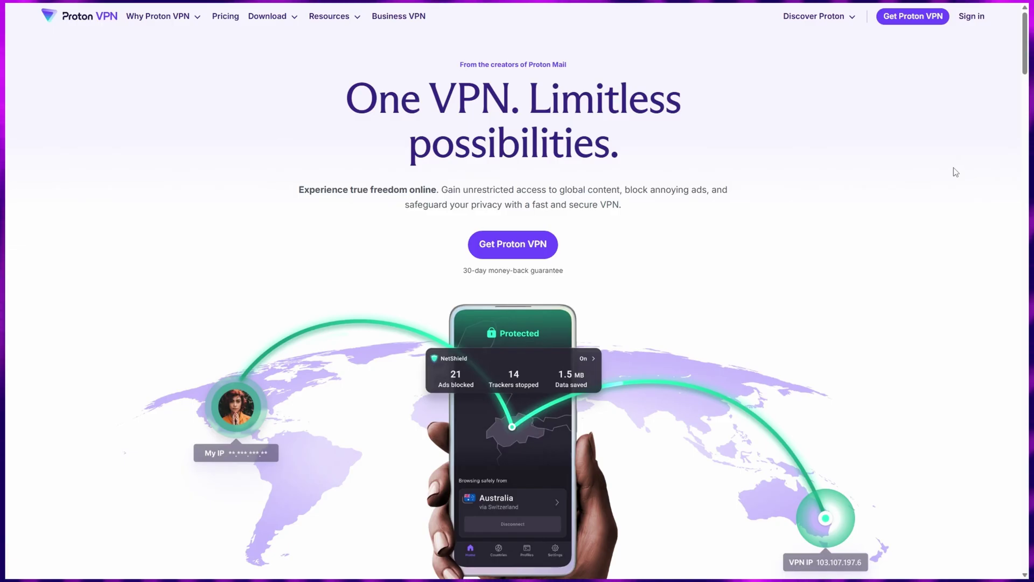
{"action": "scroll", "coordinate": [955, 173], "scroll_direction": "down", "scroll_amount": 8}
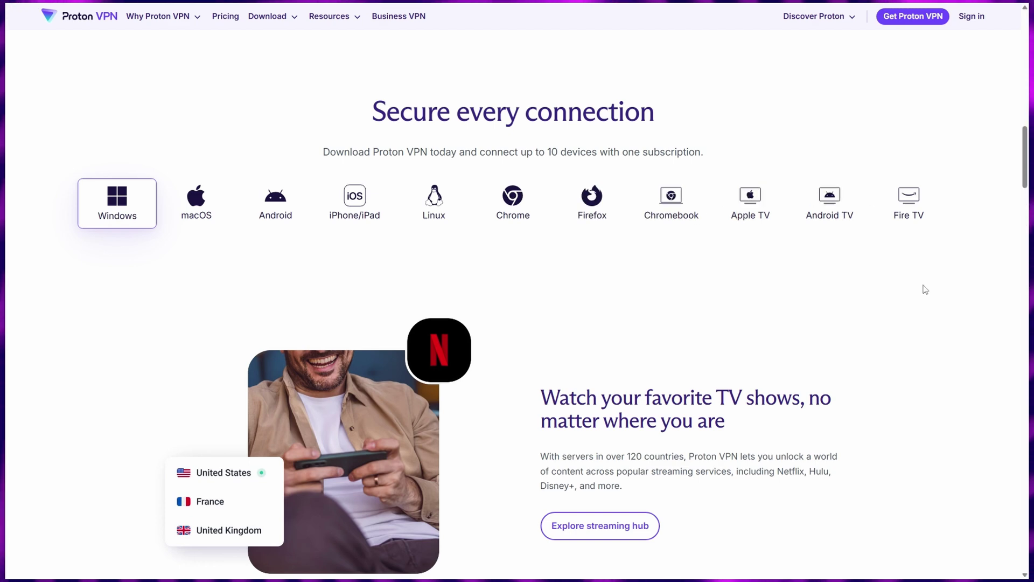
{"action": "scroll", "coordinate": [925, 289], "scroll_direction": "down", "scroll_amount": 3}
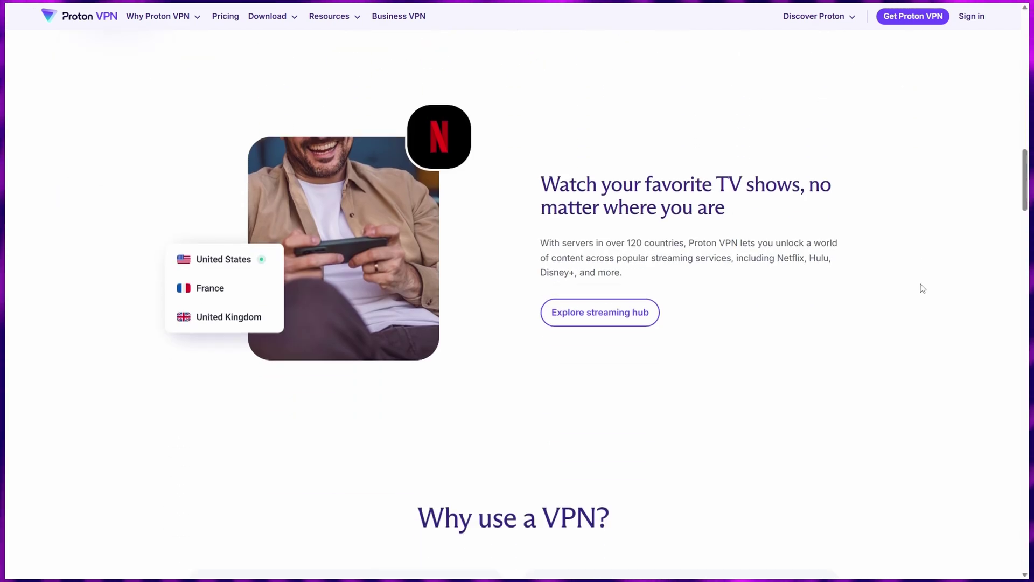
{"action": "scroll", "coordinate": [922, 288], "scroll_direction": "down", "scroll_amount": 10}
{"action": "scroll", "coordinate": [919, 286], "scroll_direction": "down", "scroll_amount": 3}
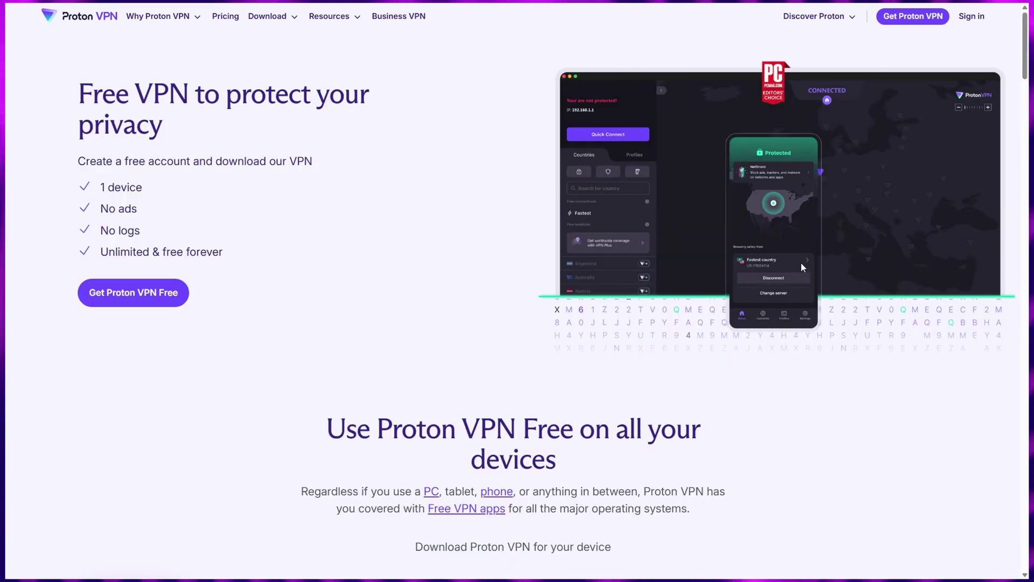
{"action": "scroll", "coordinate": [799, 258], "scroll_direction": "down", "scroll_amount": 4}
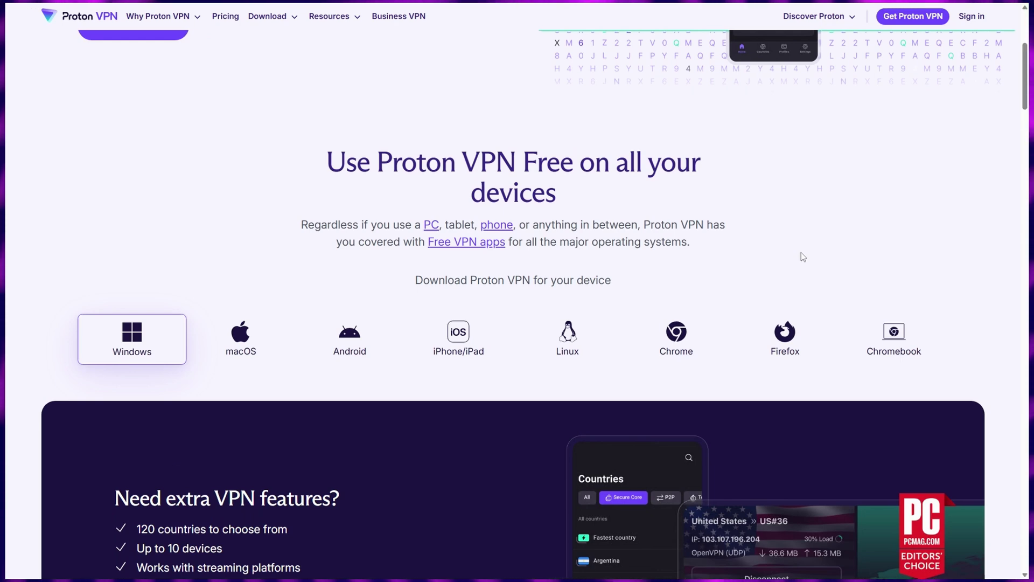
{"action": "scroll", "coordinate": [801, 252], "scroll_direction": "down", "scroll_amount": 4}
{"action": "scroll", "coordinate": [800, 250], "scroll_direction": "down", "scroll_amount": 8}
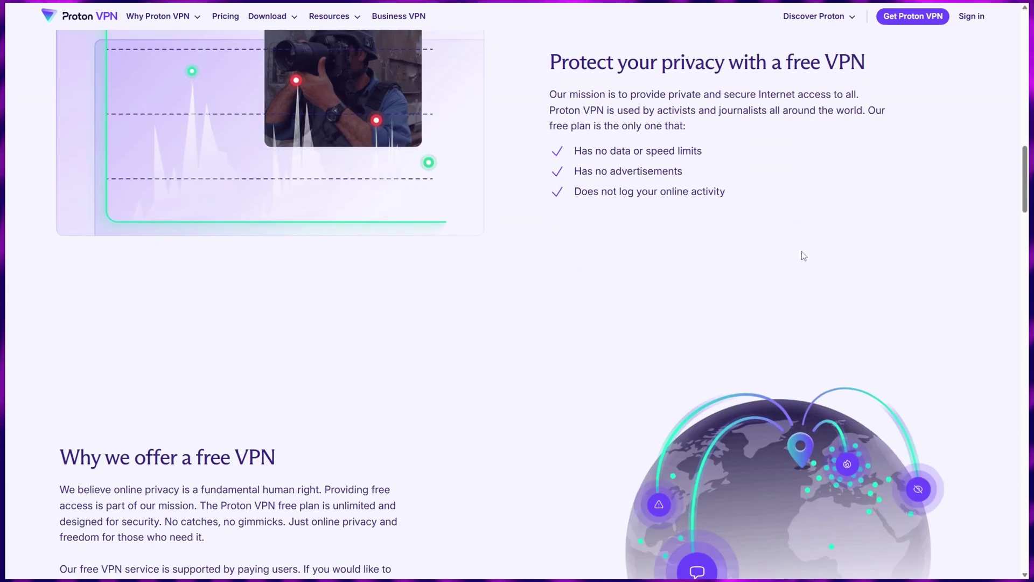
{"action": "scroll", "coordinate": [802, 251], "scroll_direction": "down", "scroll_amount": 5}
{"action": "scroll", "coordinate": [801, 251], "scroll_direction": "down", "scroll_amount": 3}
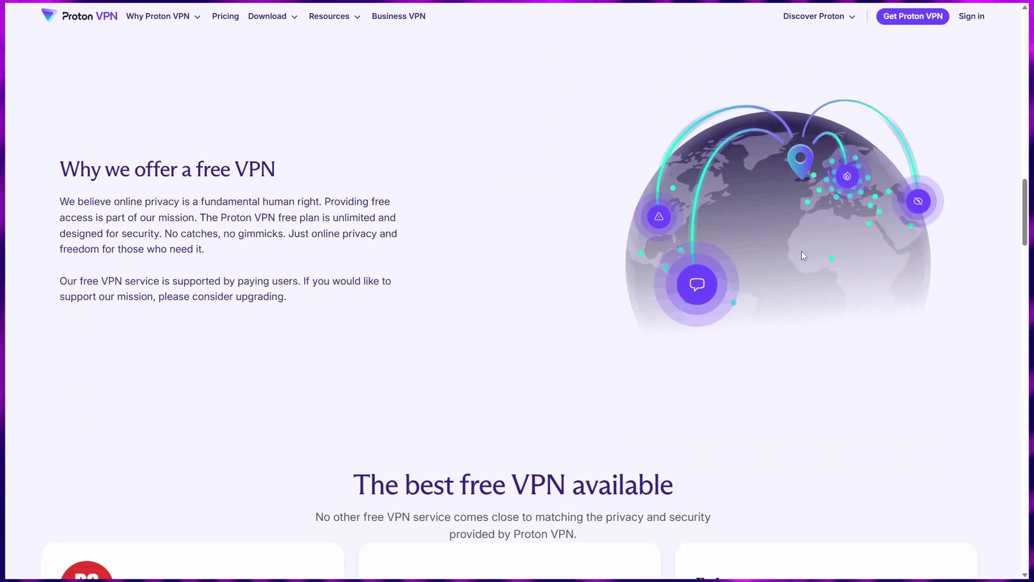
{"action": "scroll", "coordinate": [802, 251], "scroll_direction": "down", "scroll_amount": 4}
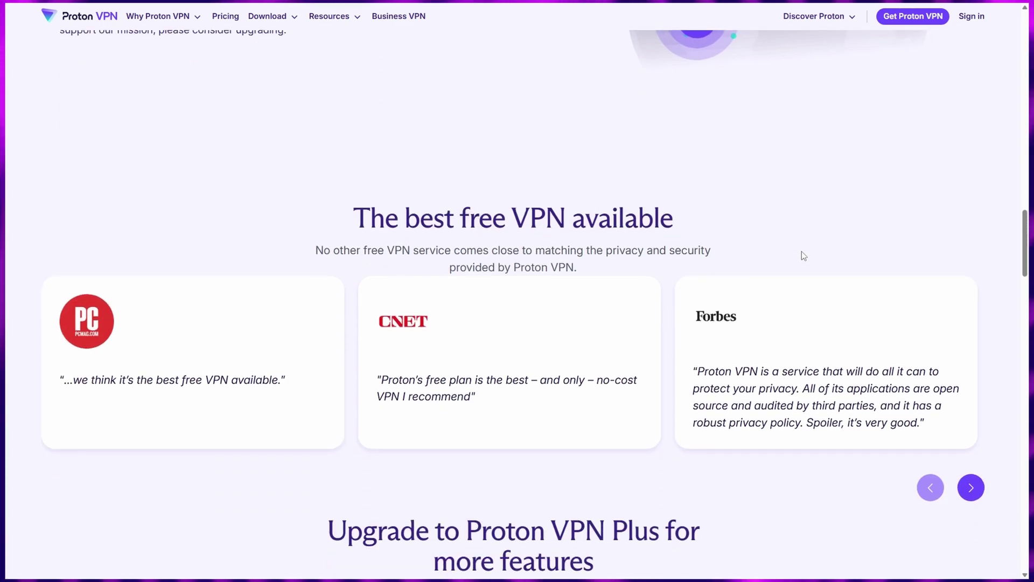
{"action": "scroll", "coordinate": [802, 251], "scroll_direction": "down", "scroll_amount": 4}
{"action": "scroll", "coordinate": [802, 251], "scroll_direction": "down", "scroll_amount": 1}
{"action": "scroll", "coordinate": [803, 251], "scroll_direction": "down", "scroll_amount": 2}
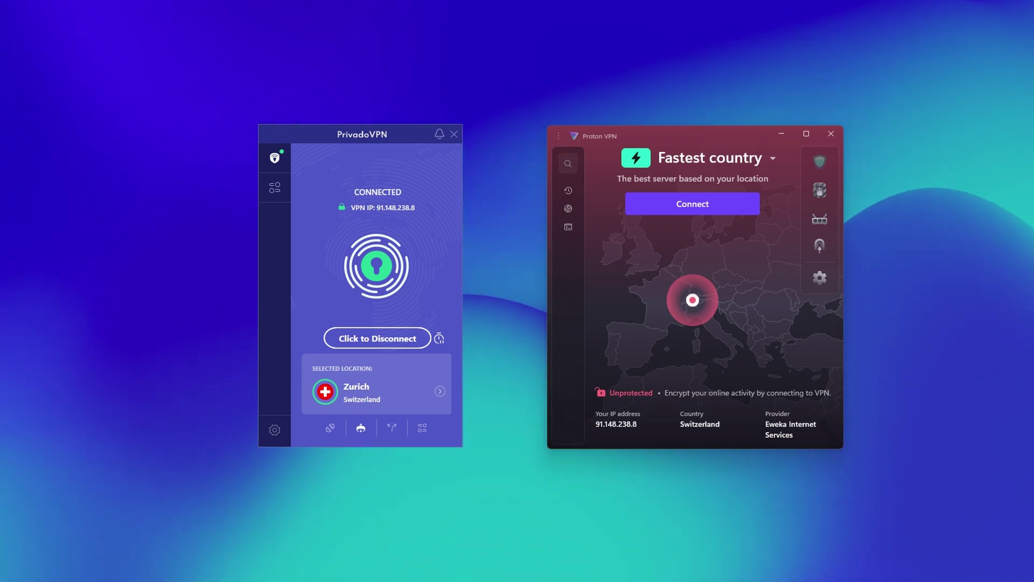
Disconnect PrivadoVPN, then connect Proton VPN to its fastest server in Zurich, Switzerland.
{"action": "left_click", "coordinate": [378, 338]}
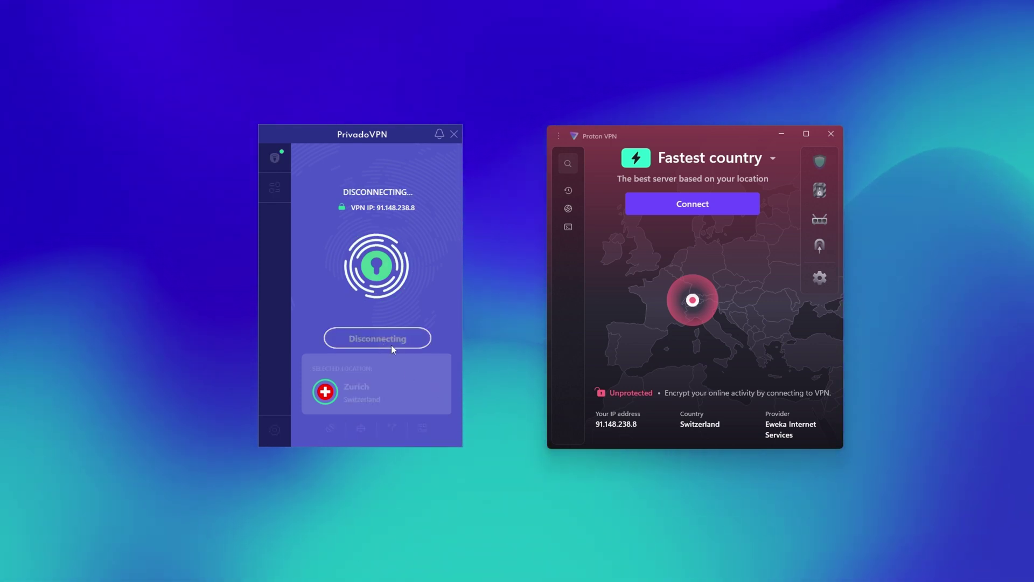
{"action": "left_click", "coordinate": [692, 203]}
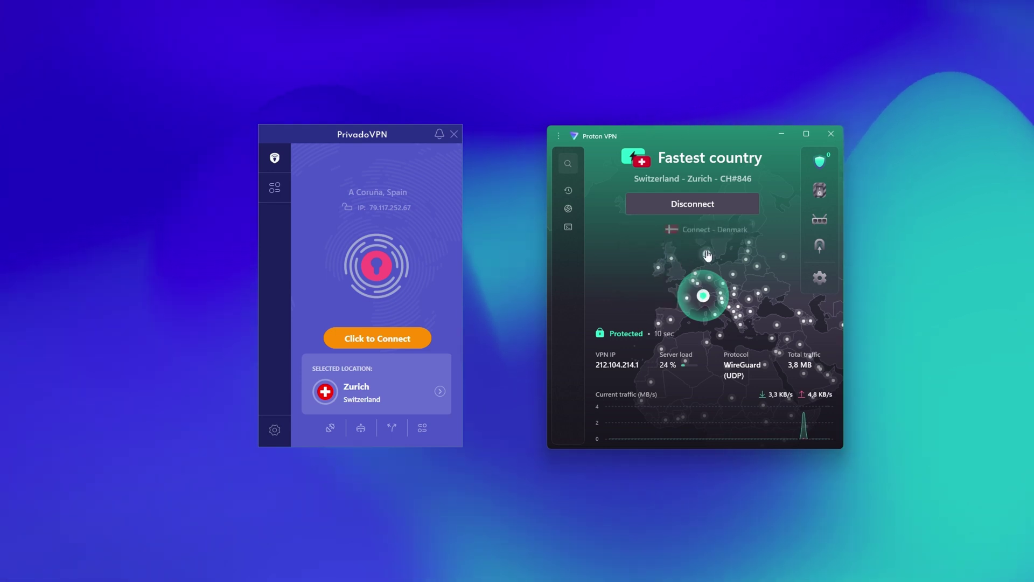
{"action": "scroll", "coordinate": [733, 292], "scroll_direction": "up", "scroll_amount": 2}
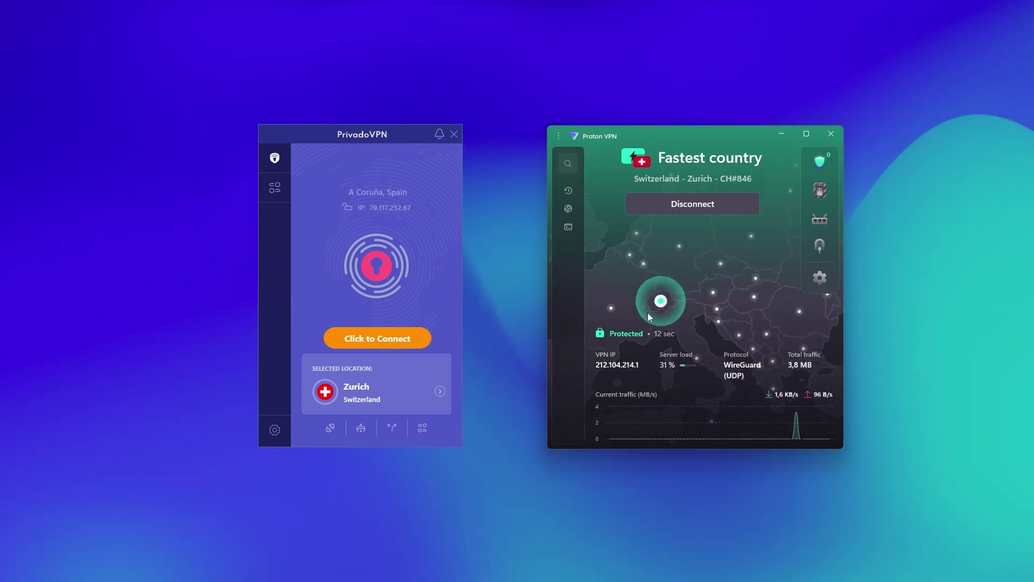
Review Proton VPN's kill switch, NetShield, split tunneling and full settings pages.
{"action": "left_click", "coordinate": [819, 189]}
{"action": "left_click", "coordinate": [818, 171]}
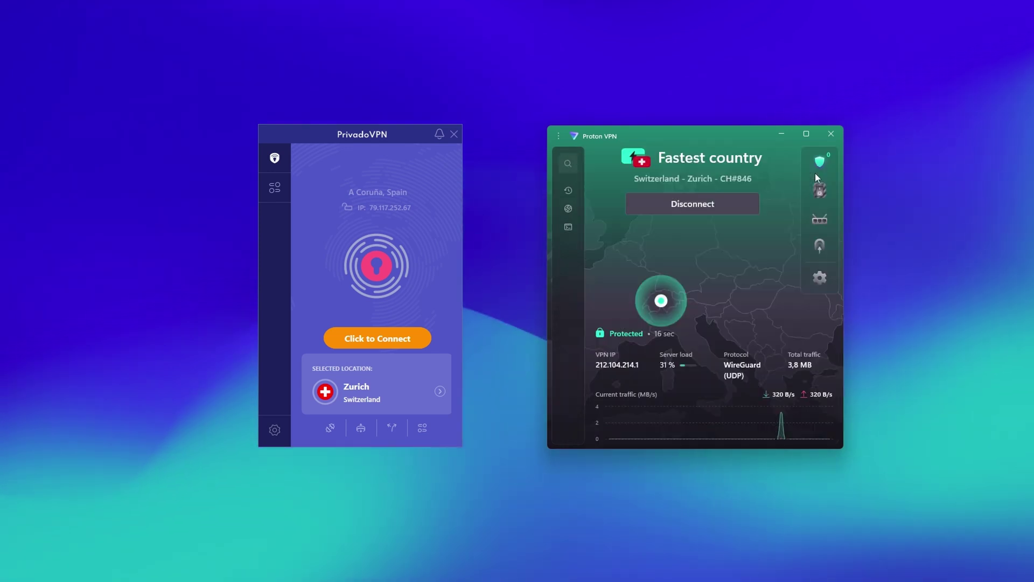
{"action": "left_click", "coordinate": [817, 165]}
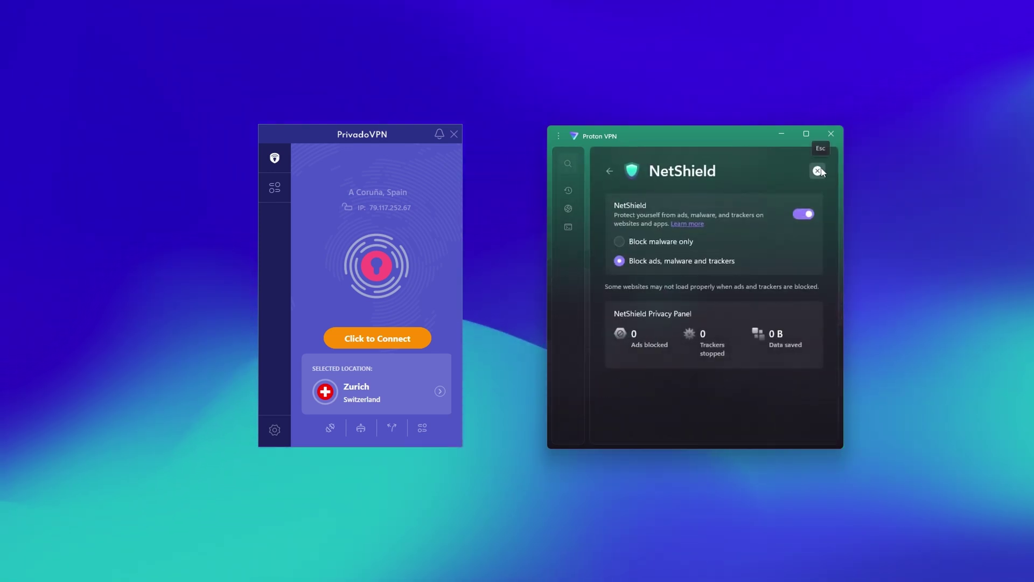
{"action": "left_click", "coordinate": [819, 172]}
{"action": "left_click", "coordinate": [820, 253]}
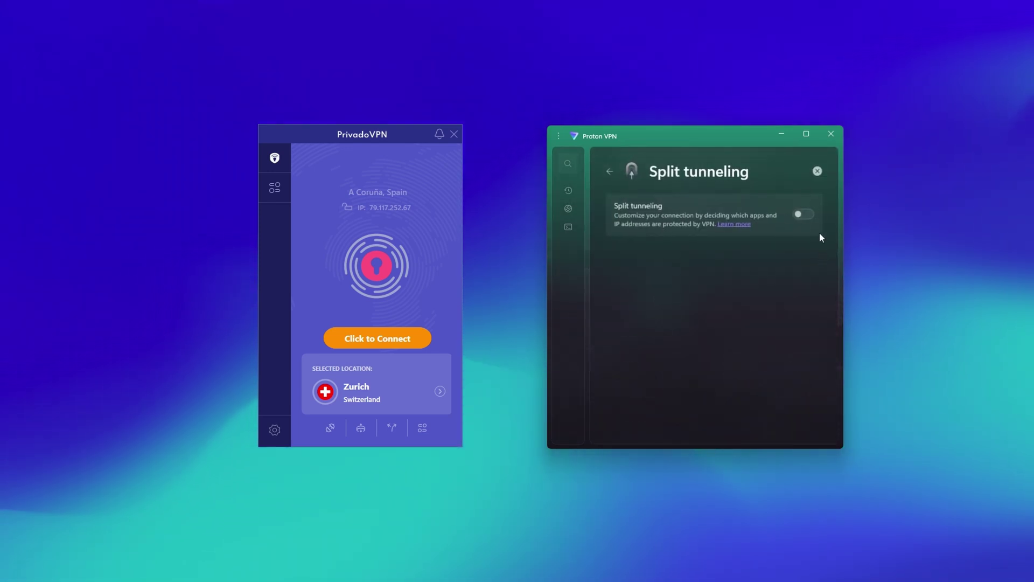
{"action": "left_click", "coordinate": [817, 170]}
{"action": "left_click", "coordinate": [822, 273]}
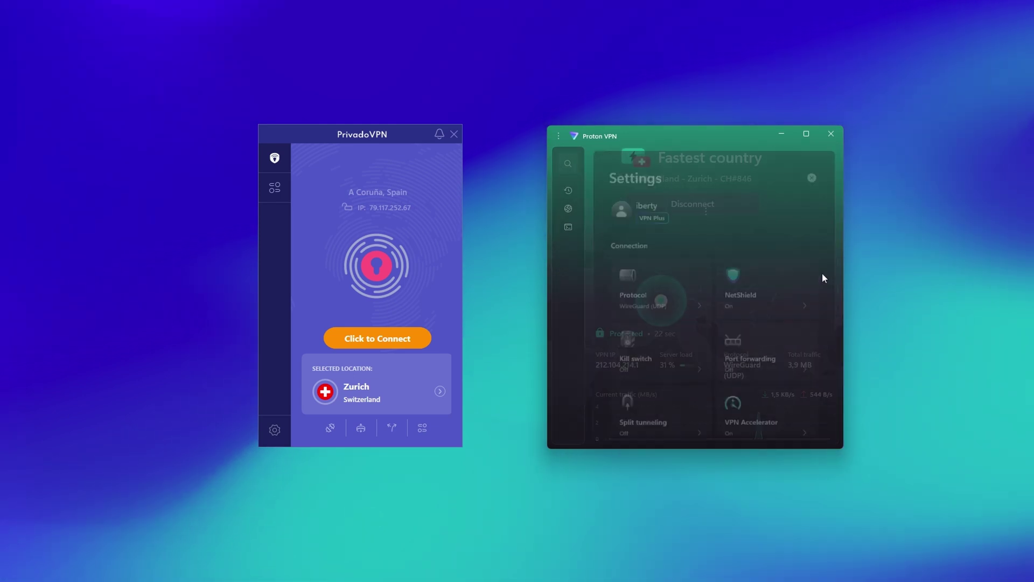
{"action": "scroll", "coordinate": [784, 227], "scroll_direction": "down", "scroll_amount": 3}
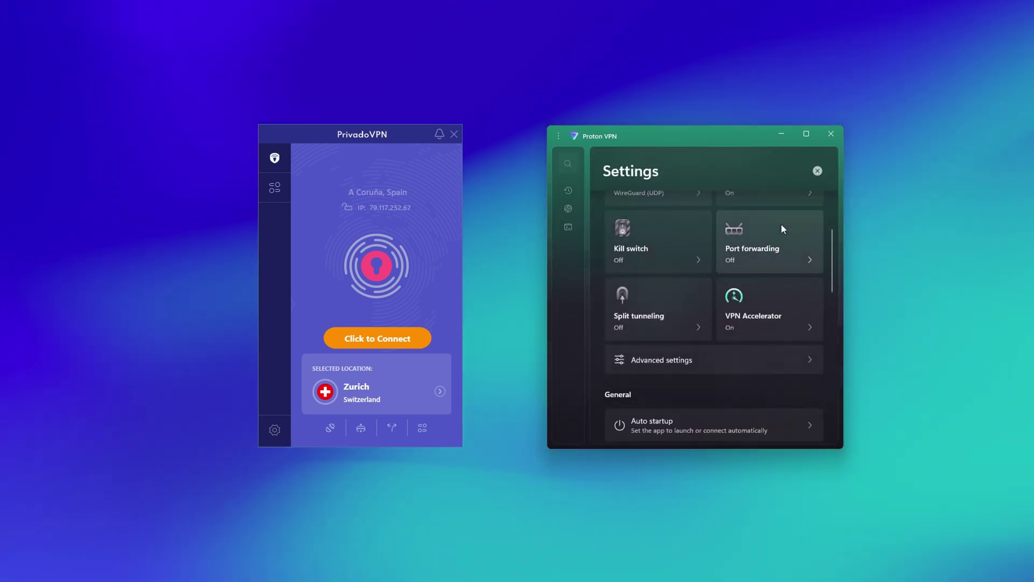
{"action": "scroll", "coordinate": [782, 226], "scroll_direction": "down", "scroll_amount": 2}
{"action": "scroll", "coordinate": [778, 236], "scroll_direction": "down", "scroll_amount": 2}
{"action": "scroll", "coordinate": [779, 237], "scroll_direction": "down", "scroll_amount": 1}
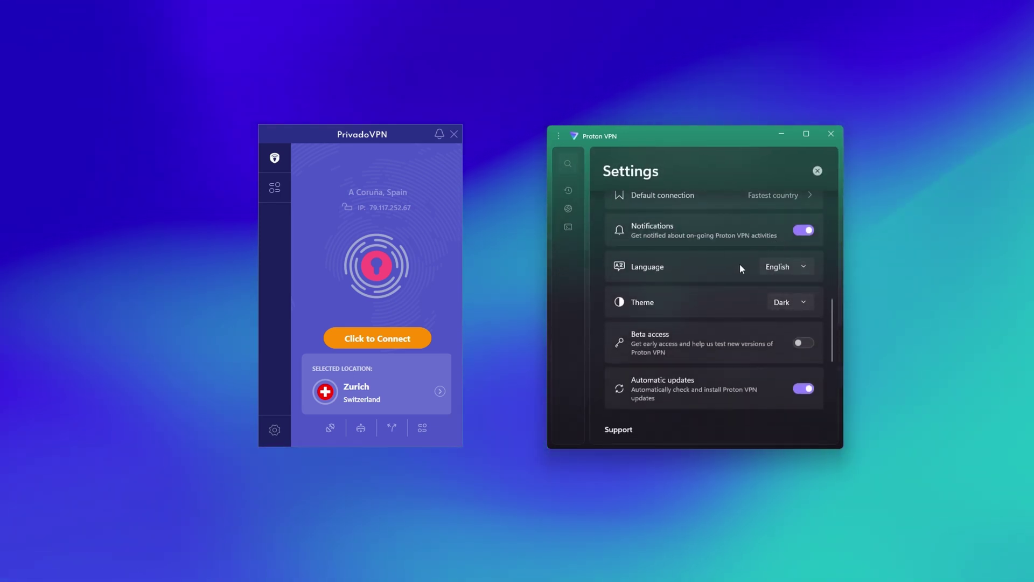
{"action": "scroll", "coordinate": [738, 265], "scroll_direction": "down", "scroll_amount": 2}
{"action": "scroll", "coordinate": [722, 286], "scroll_direction": "up", "scroll_amount": 4}
{"action": "scroll", "coordinate": [723, 292], "scroll_direction": "up", "scroll_amount": 4}
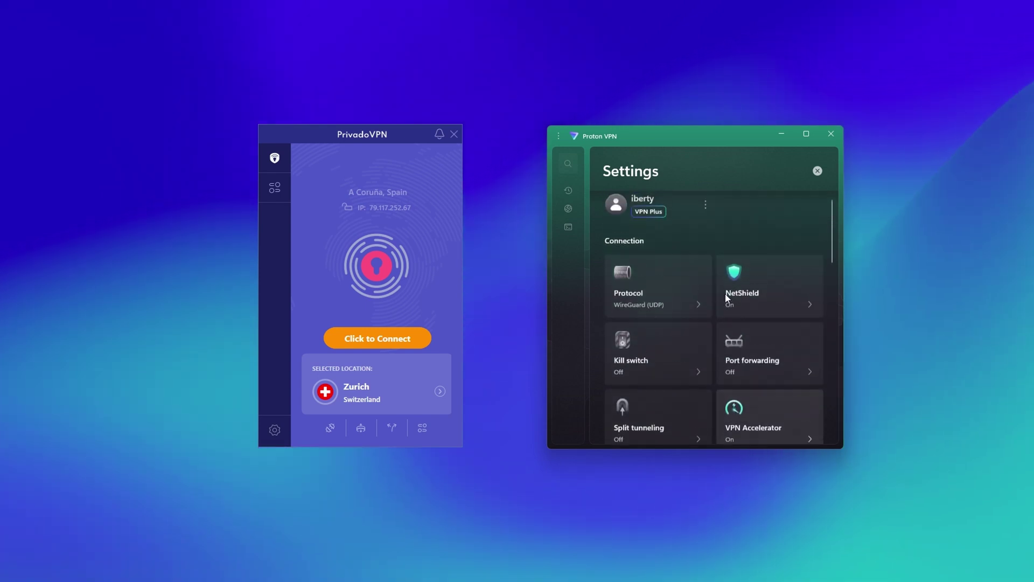
{"action": "left_click", "coordinate": [818, 170]}
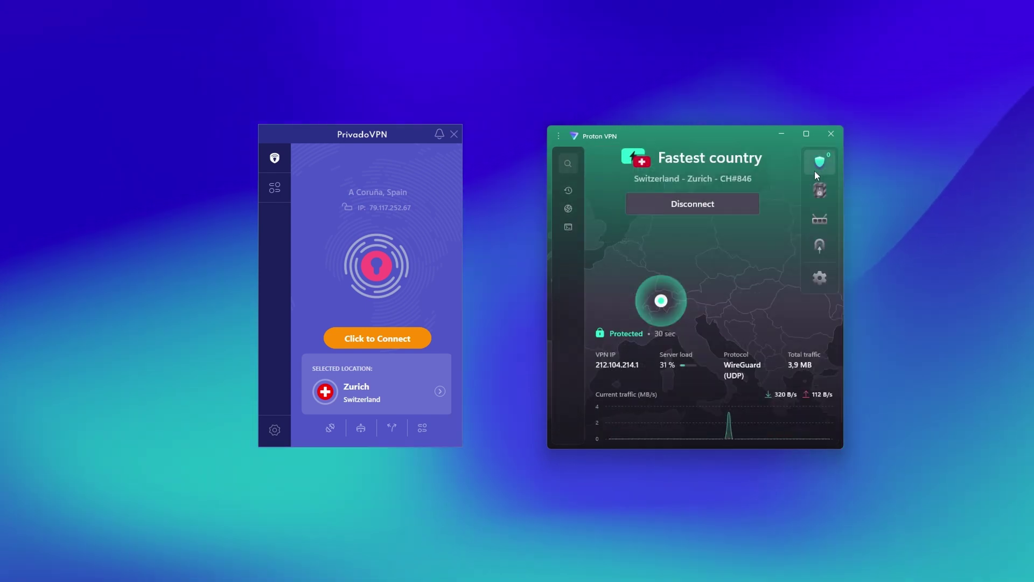
Check the NetShield summary, disconnect Proton VPN, and reconnect PrivadoVPN to Zurich.
{"action": "left_click", "coordinate": [818, 173]}
{"action": "left_click", "coordinate": [605, 178]}
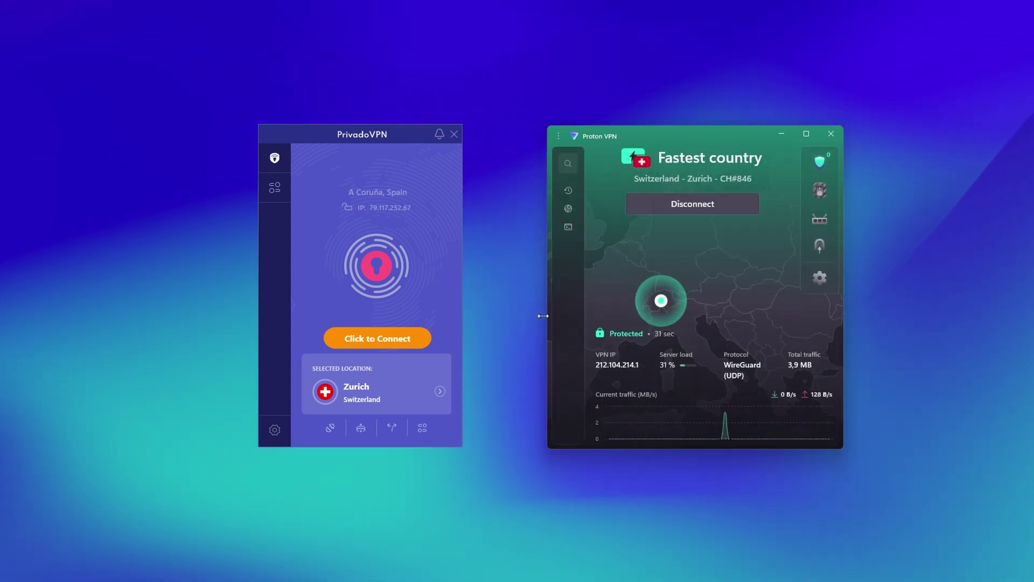
{"action": "left_click", "coordinate": [704, 211]}
{"action": "left_click", "coordinate": [378, 339]}
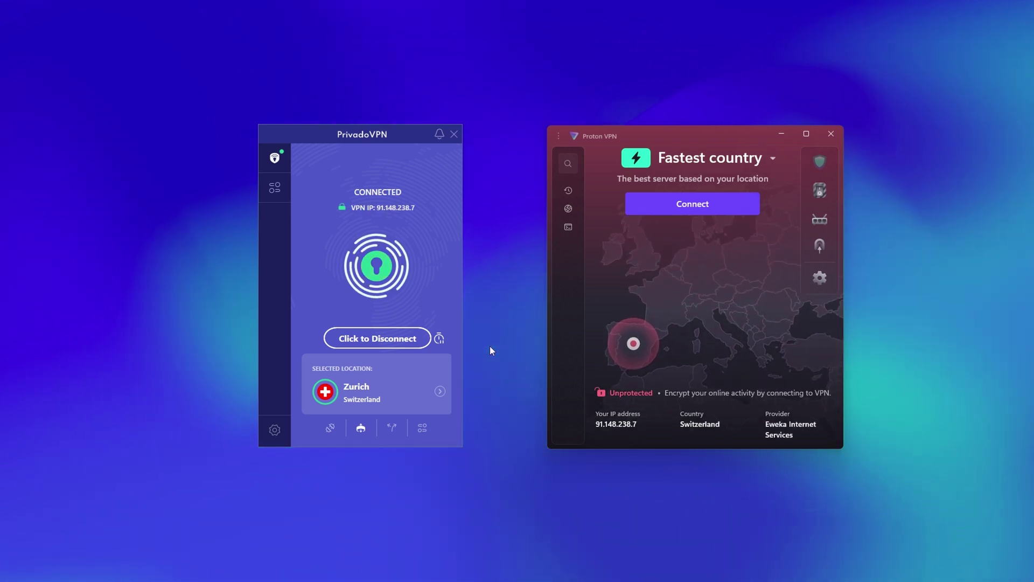
Open PrivadoVPN's server location list from the Zurich location card.
{"action": "left_click", "coordinate": [439, 391]}
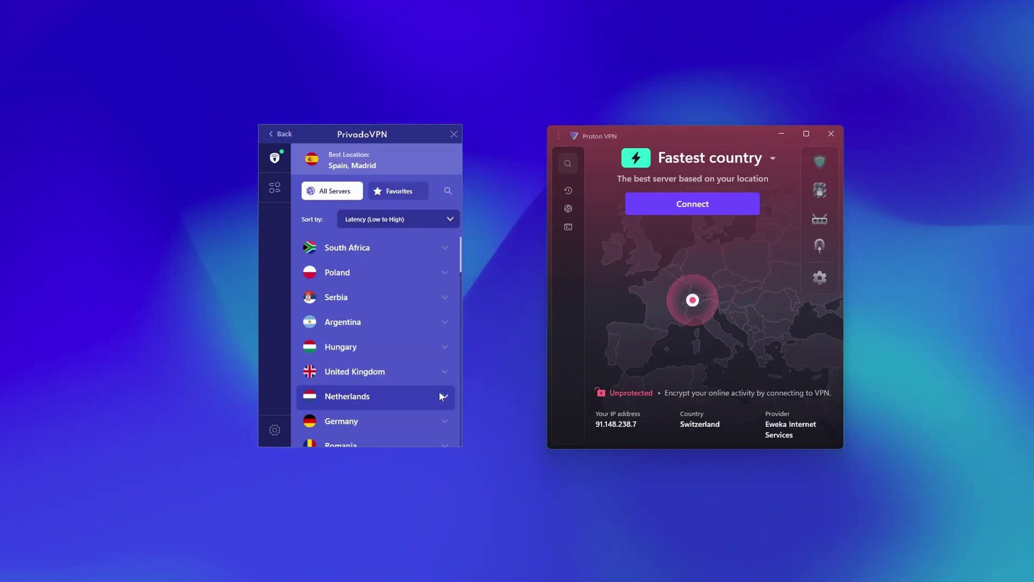
{"action": "scroll", "coordinate": [410, 314], "scroll_direction": "down", "scroll_amount": 3}
{"action": "scroll", "coordinate": [410, 314], "scroll_direction": "down", "scroll_amount": 3}
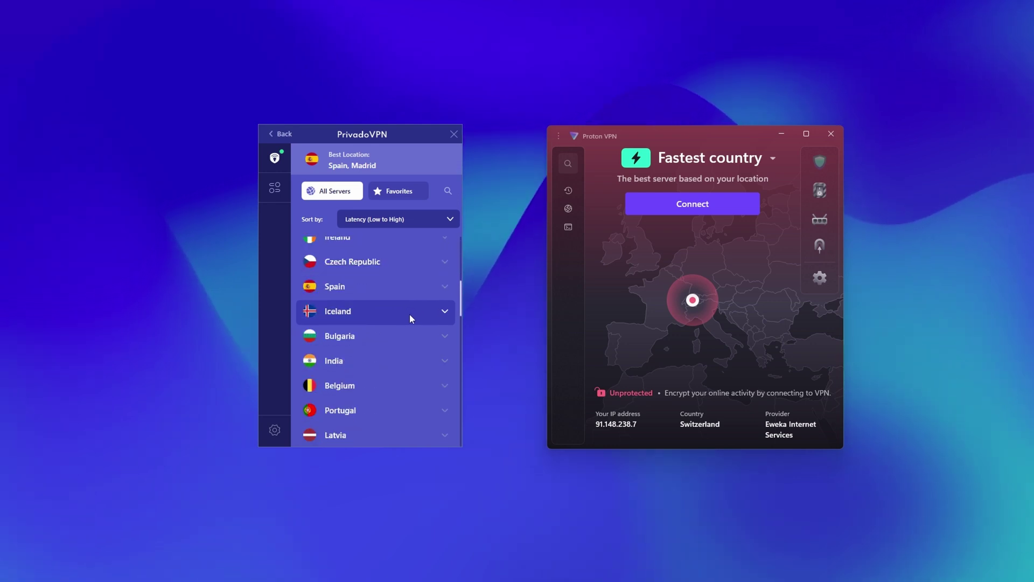
{"action": "scroll", "coordinate": [410, 314], "scroll_direction": "down", "scroll_amount": 3}
{"action": "scroll", "coordinate": [411, 315], "scroll_direction": "down", "scroll_amount": 3}
{"action": "scroll", "coordinate": [410, 314], "scroll_direction": "down", "scroll_amount": 3}
{"action": "scroll", "coordinate": [411, 314], "scroll_direction": "down", "scroll_amount": 2}
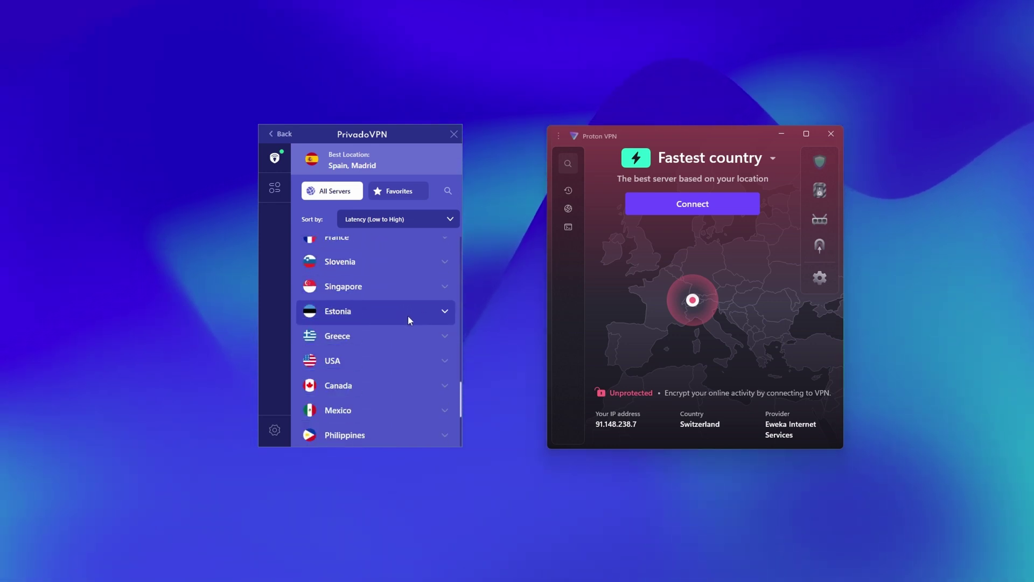
{"action": "scroll", "coordinate": [408, 316], "scroll_direction": "down", "scroll_amount": 3}
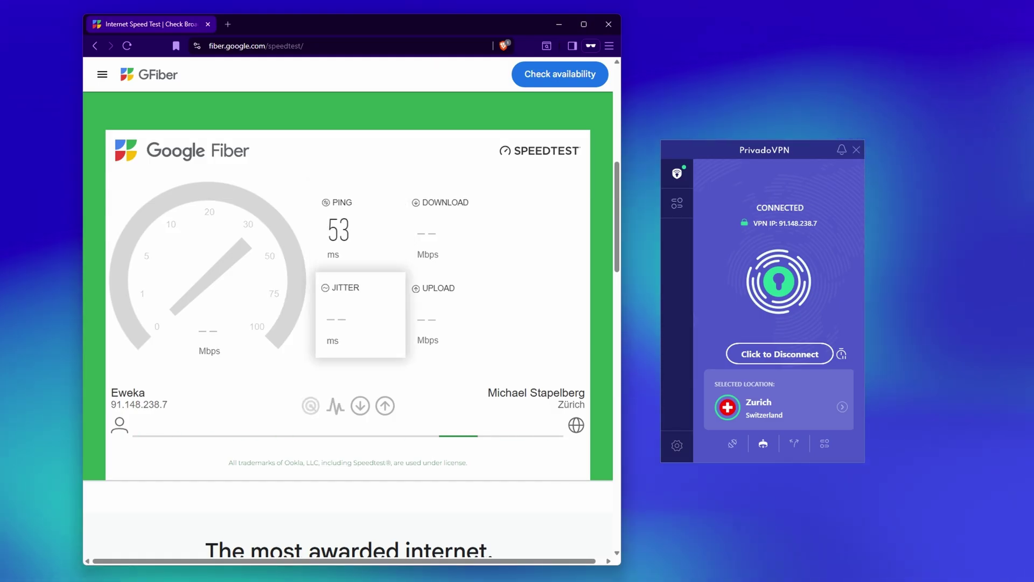